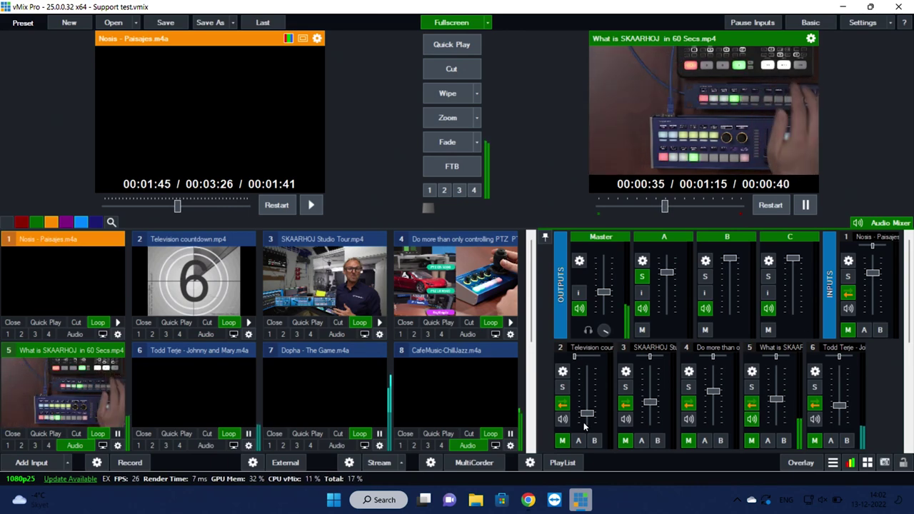
# Switch to the Reactor page in Chrome, close the Camera Selector settings and view the configurations available for the ptzextremev2 panel
pyautogui.click(529, 500)
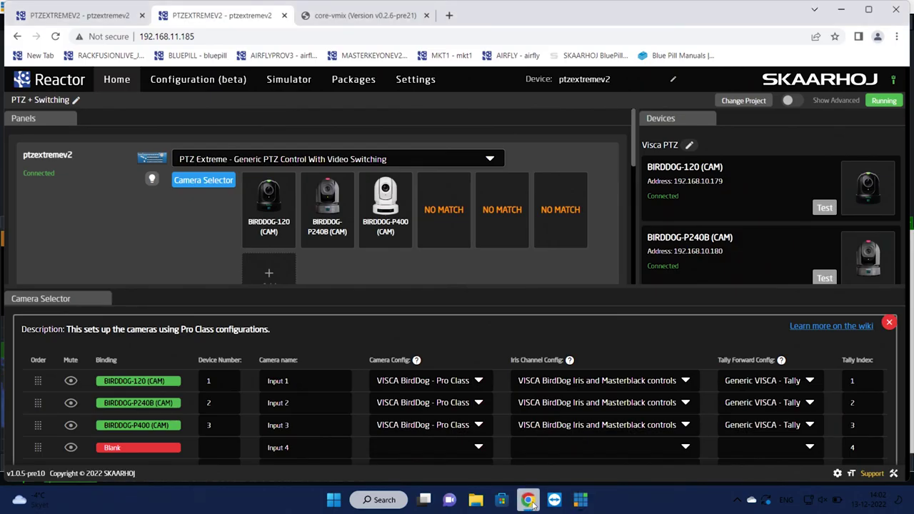
pyautogui.click(889, 323)
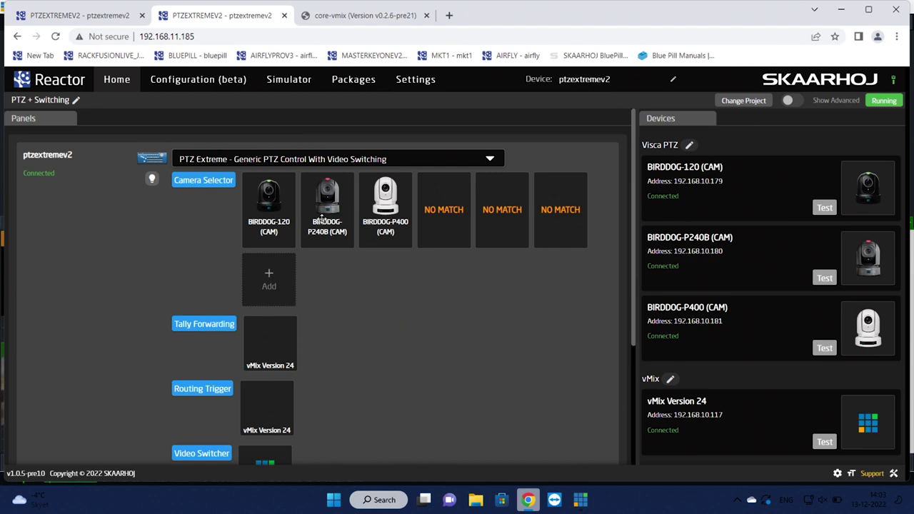
pyautogui.click(247, 160)
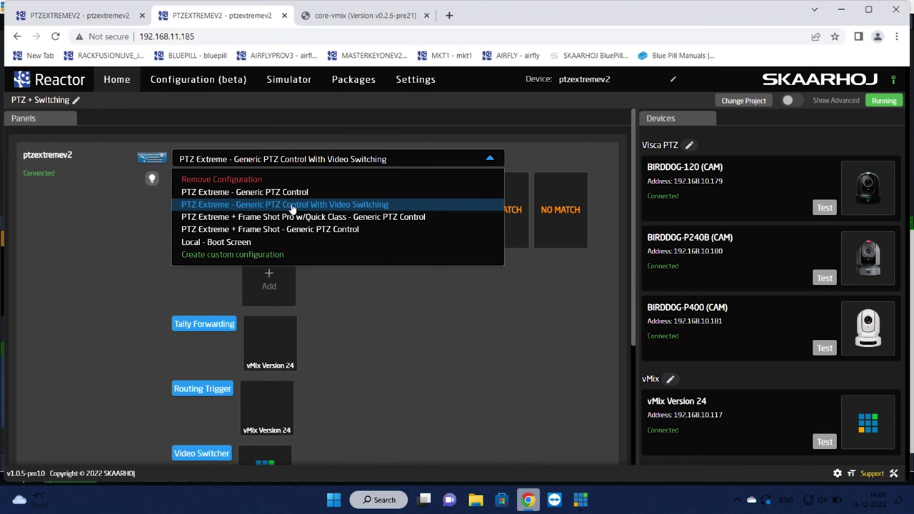
pyautogui.click(387, 319)
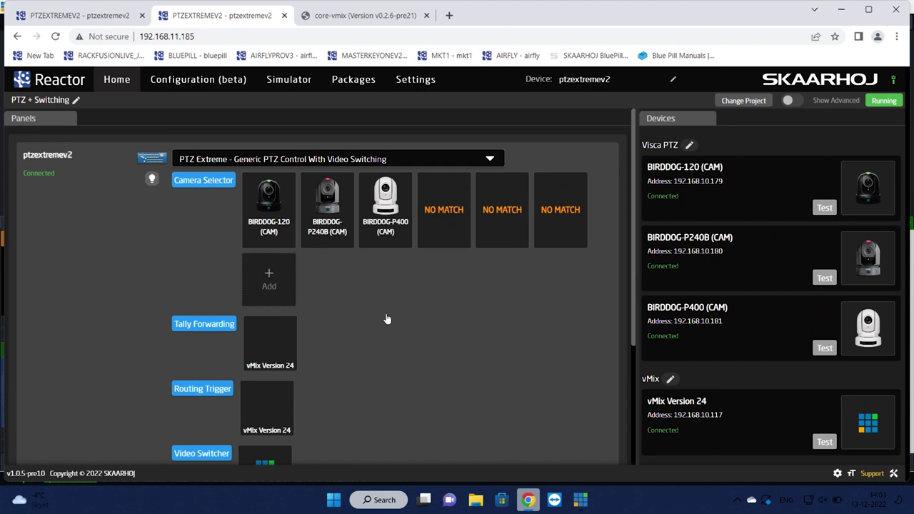
# Rename the BIRDDOG-120 camera from the Camera Selector settings as "cam 1"
pyautogui.click(200, 181)
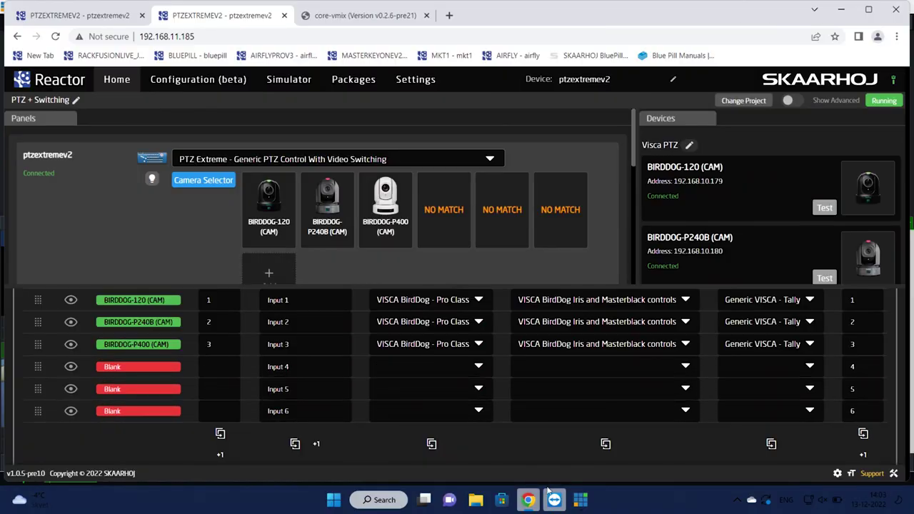
pyautogui.click(581, 501)
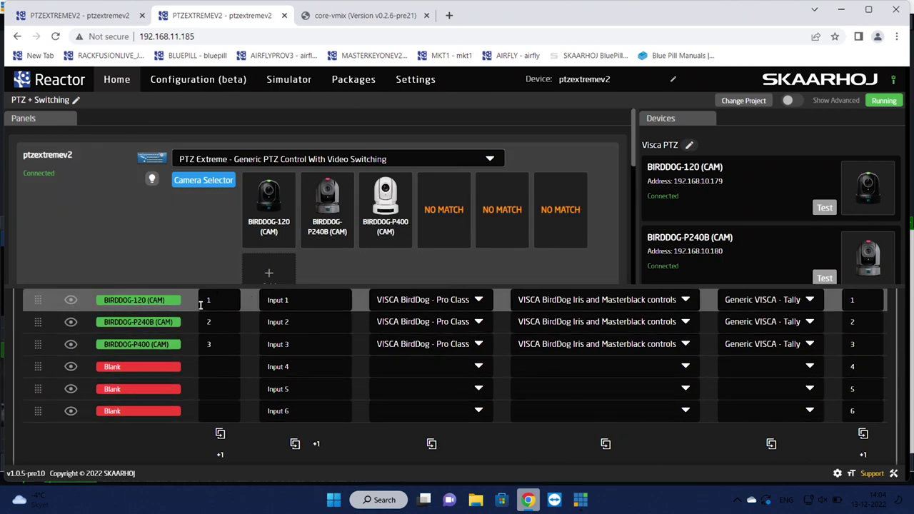
pyautogui.scroll(1, 217, 303)
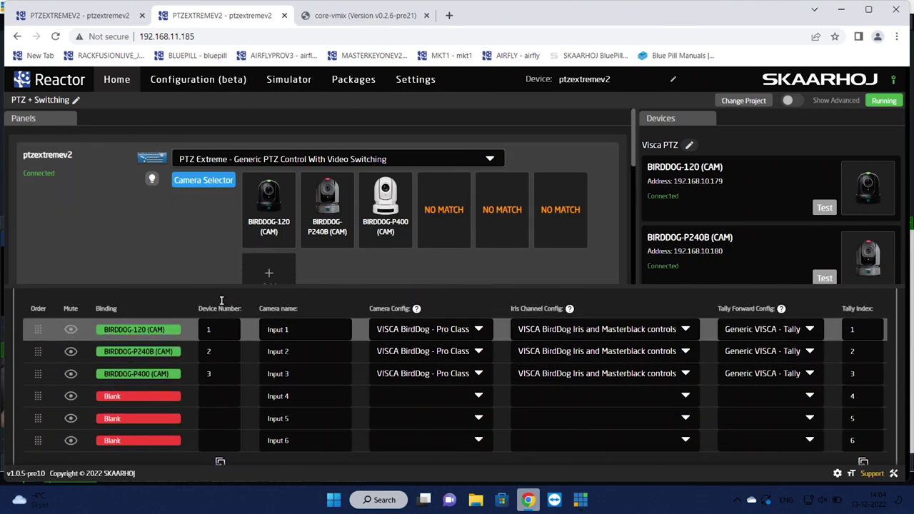
pyautogui.click(305, 326)
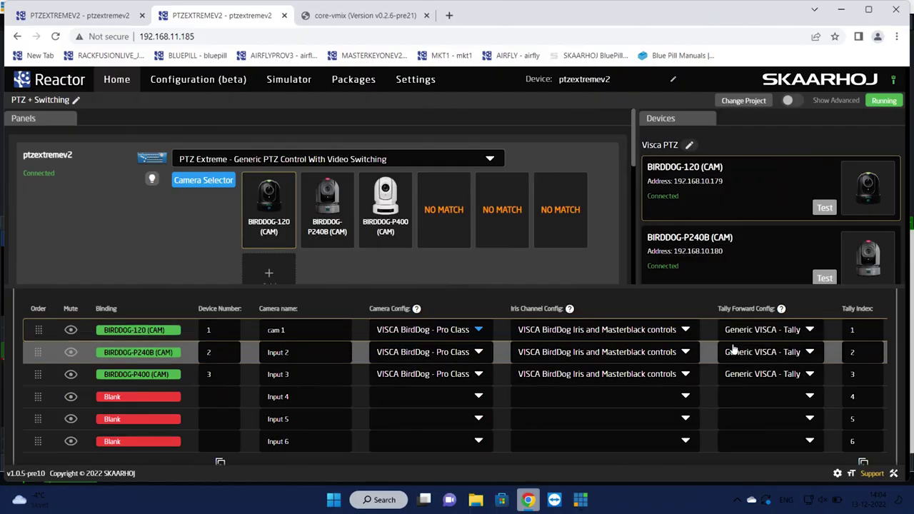
# Examine the cameras' remaining settings, including tally index, route index, FrameLink window and color, and close the Camera Selector settings
pyautogui.hscroll(6, 734, 348)
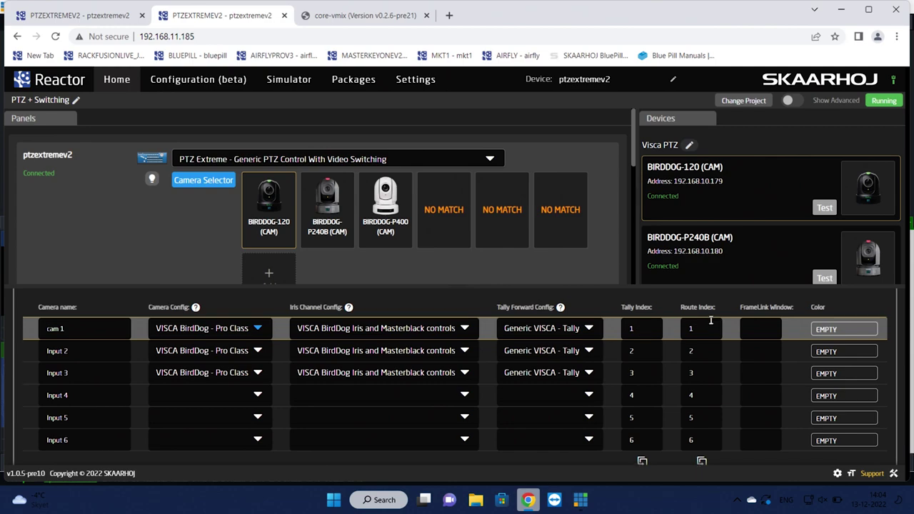
pyautogui.scroll(-1, 711, 321)
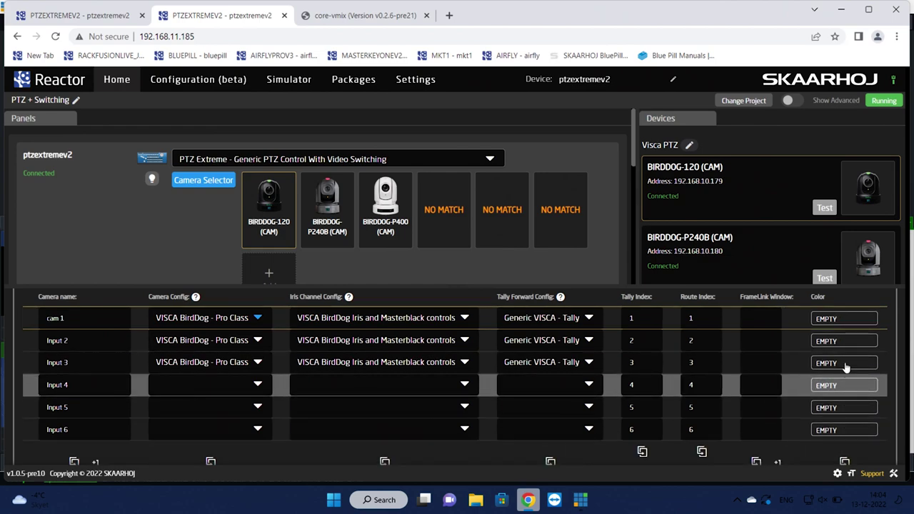
pyautogui.scroll(3, 838, 352)
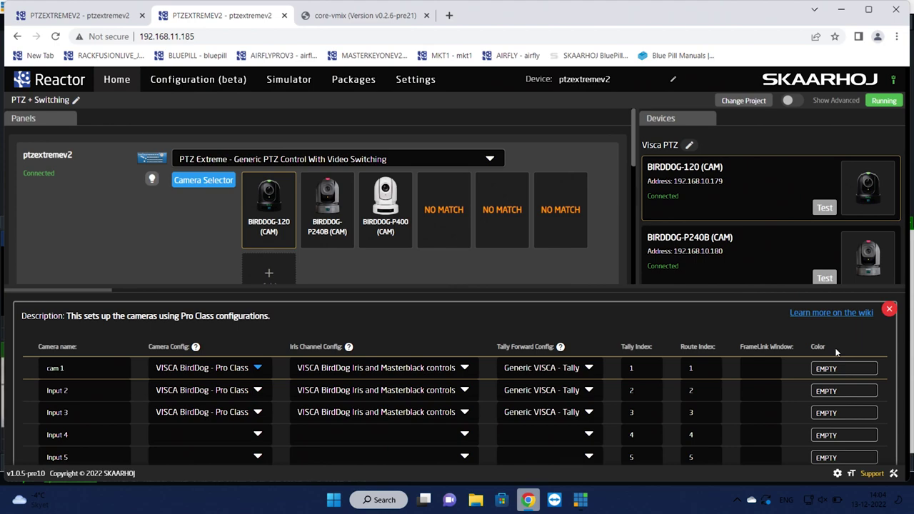
pyautogui.hscroll(-3, 837, 352)
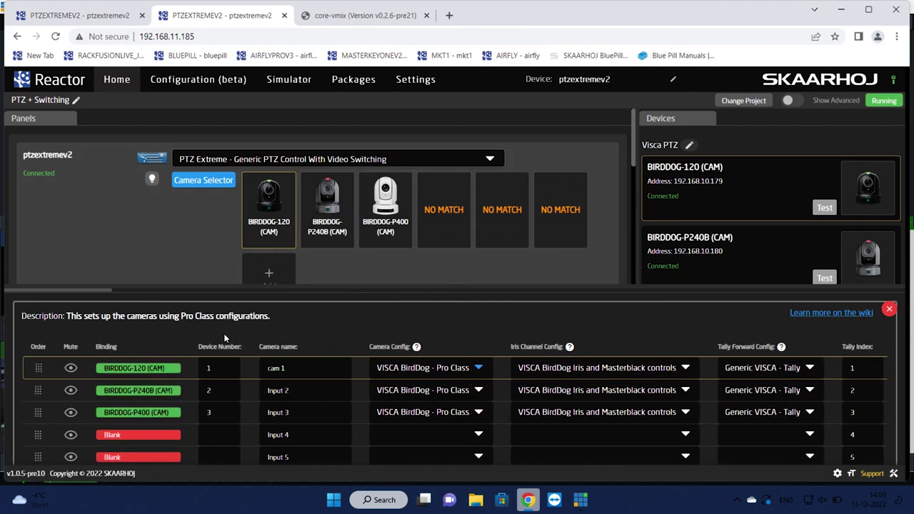
pyautogui.scroll(-1, 223, 333)
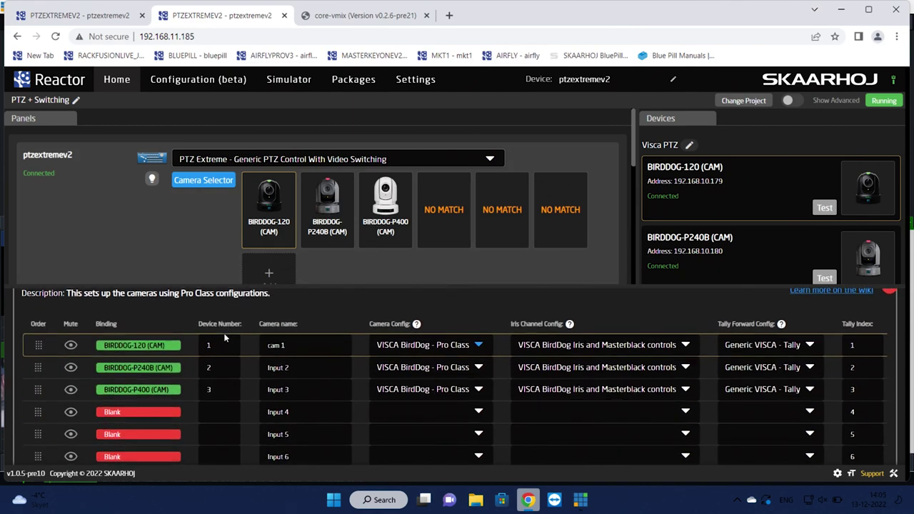
pyautogui.scroll(-1, 223, 336)
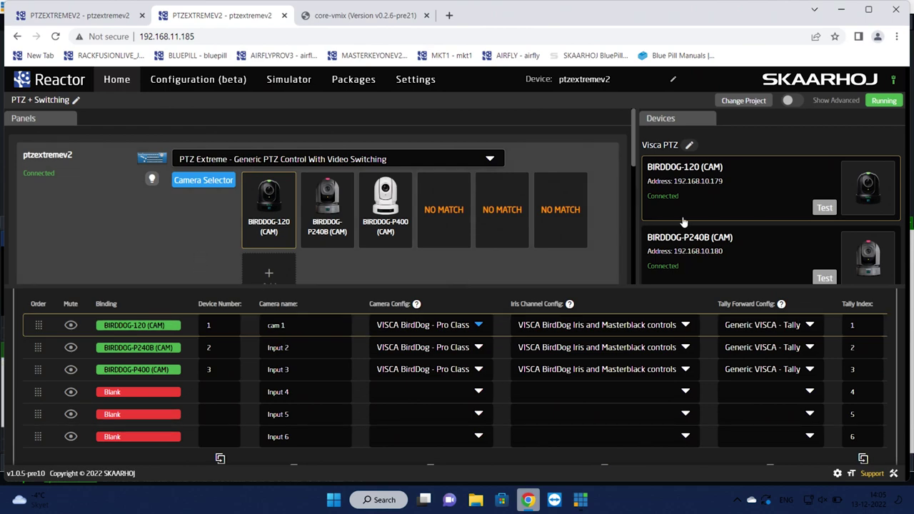
pyautogui.scroll(2, 886, 314)
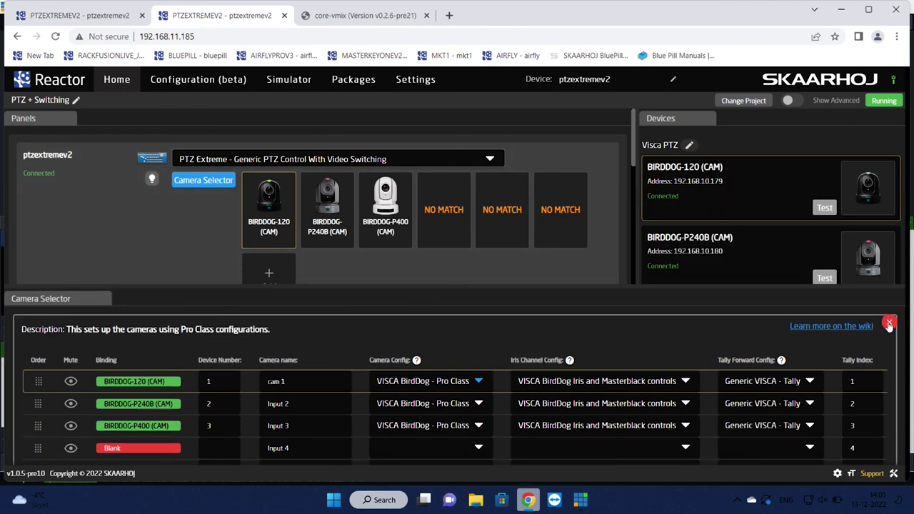
pyautogui.click(889, 325)
# Review the switcher and hub options in the Tally Forwarding settings for vMix, and close the settings
pyautogui.scroll(-2, 408, 355)
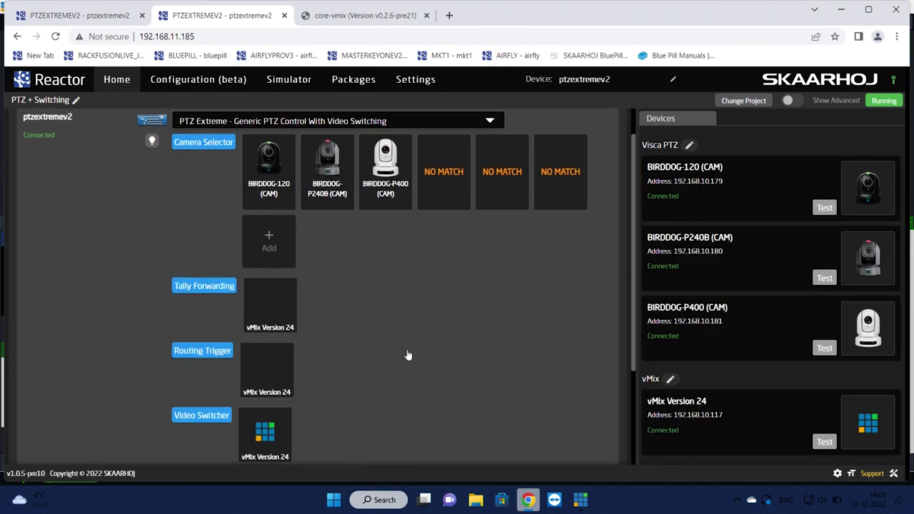
pyautogui.scroll(-1, 408, 355)
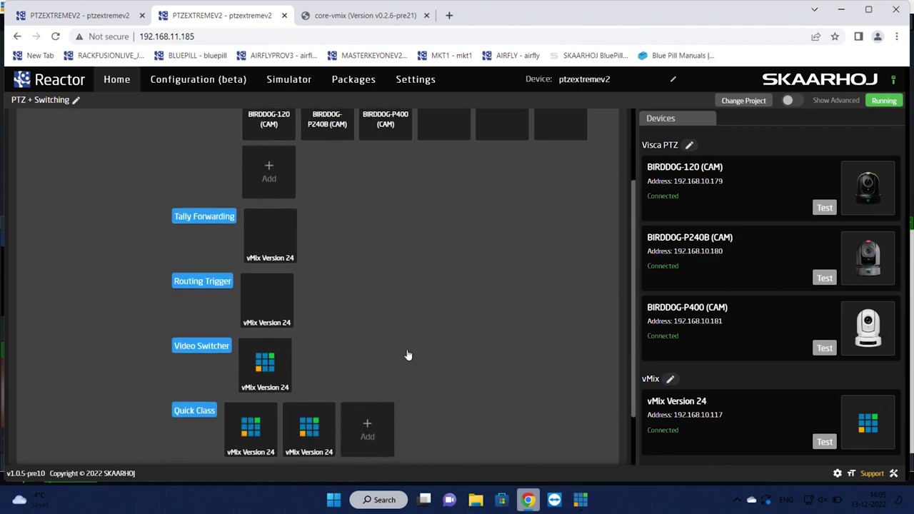
pyautogui.click(212, 202)
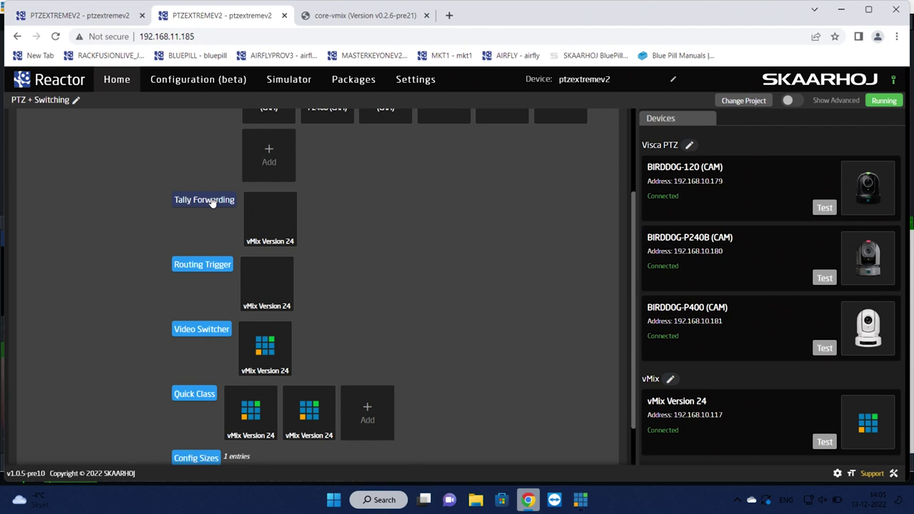
pyautogui.click(212, 203)
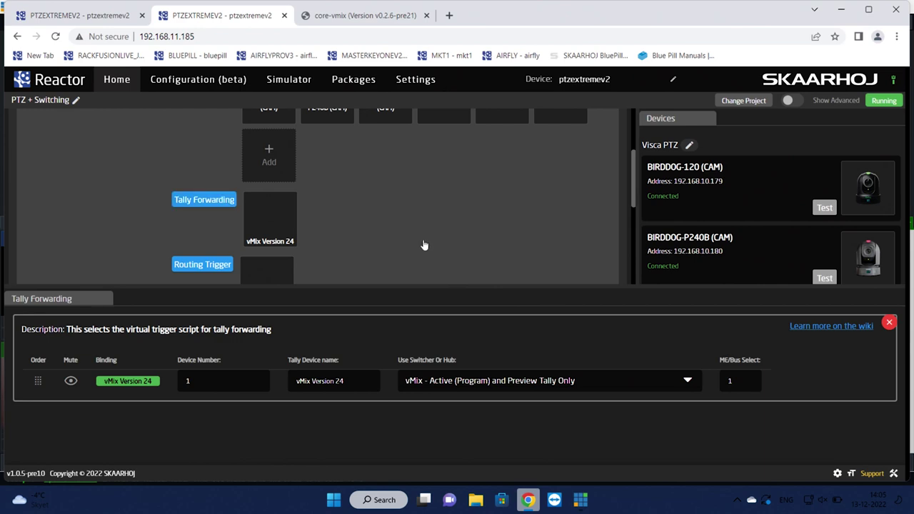
pyautogui.click(616, 382)
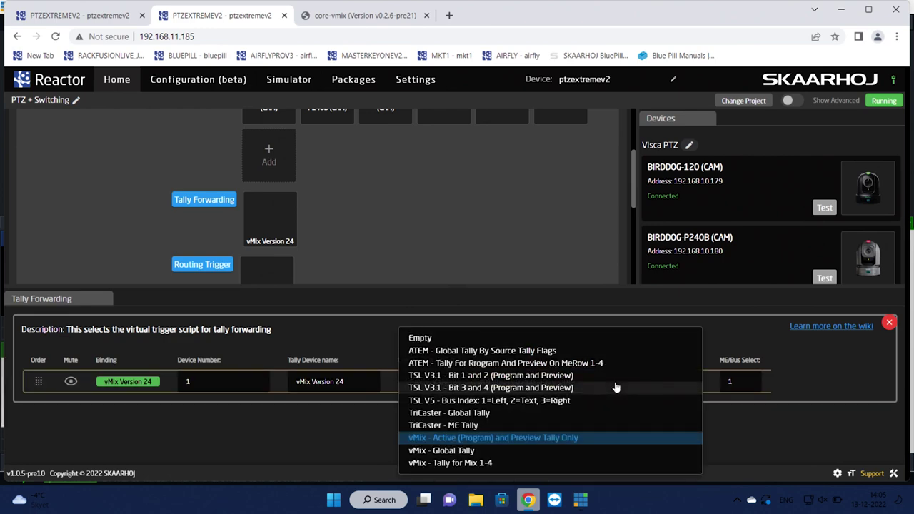
pyautogui.click(744, 427)
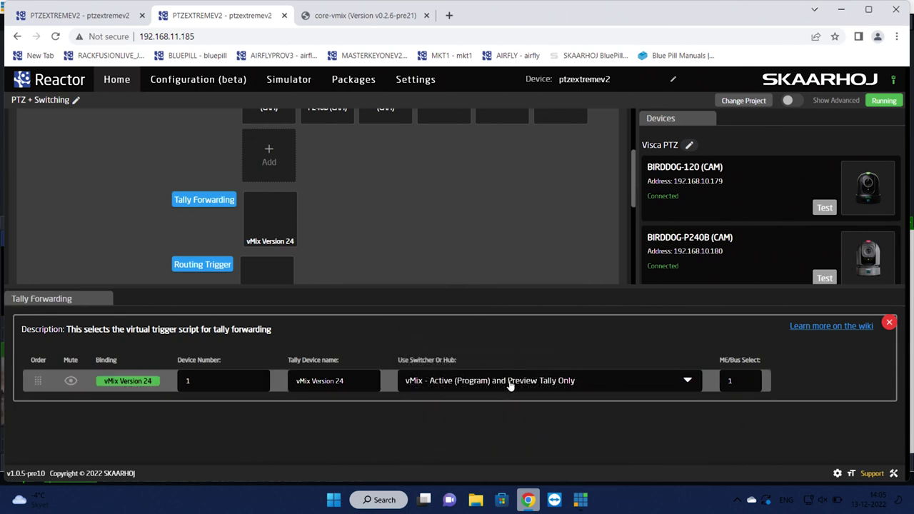
pyautogui.click(890, 322)
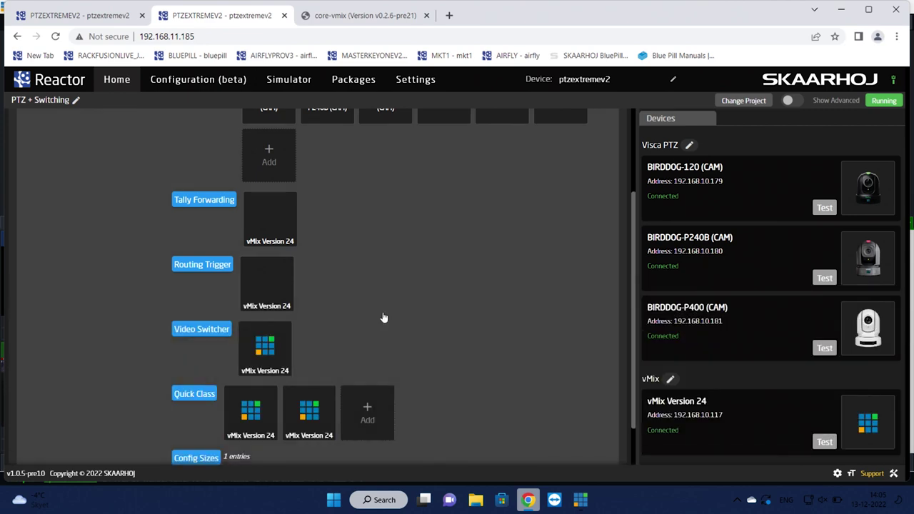
# Review the routing options in the Routing Trigger settings for vMix, and close the settings
pyautogui.click(214, 268)
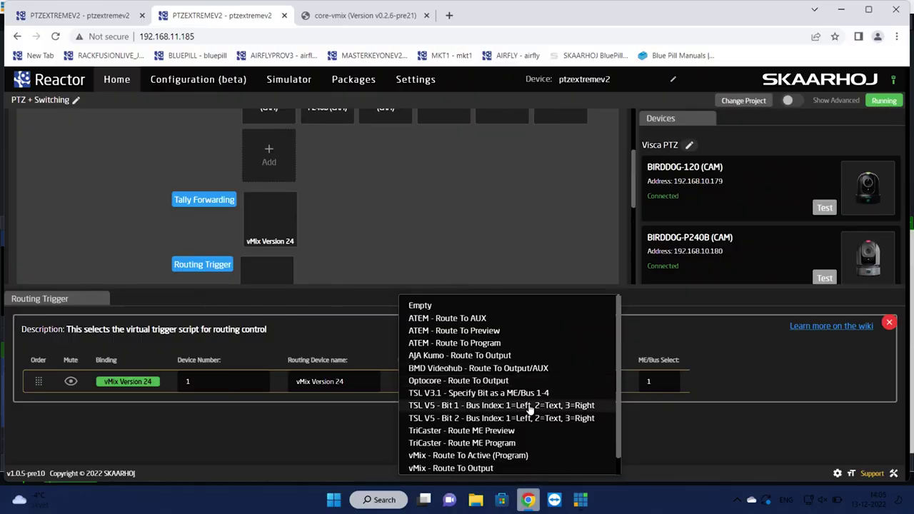
pyautogui.scroll(-1, 529, 407)
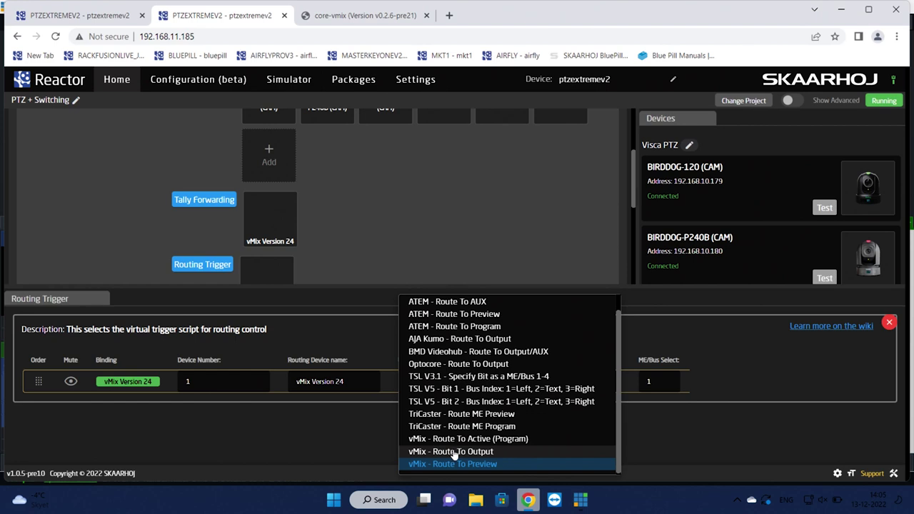
pyautogui.scroll(1, 478, 380)
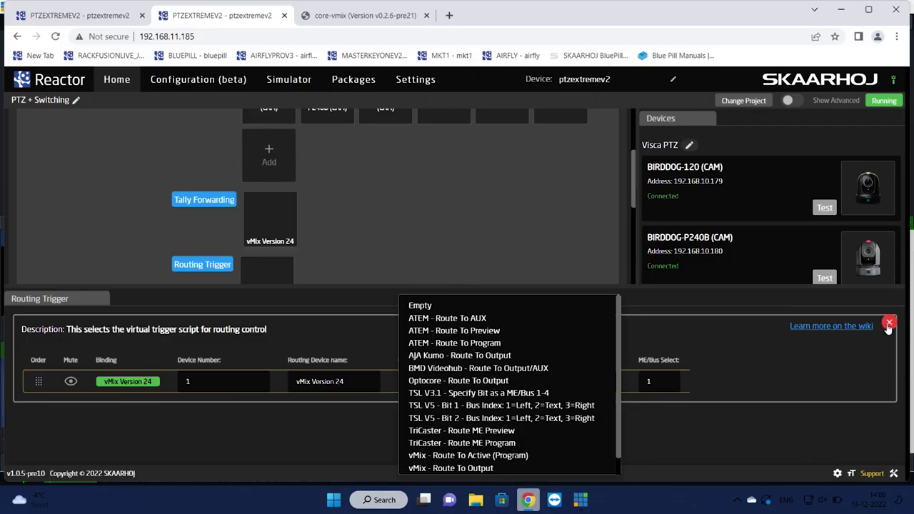
pyautogui.click(889, 325)
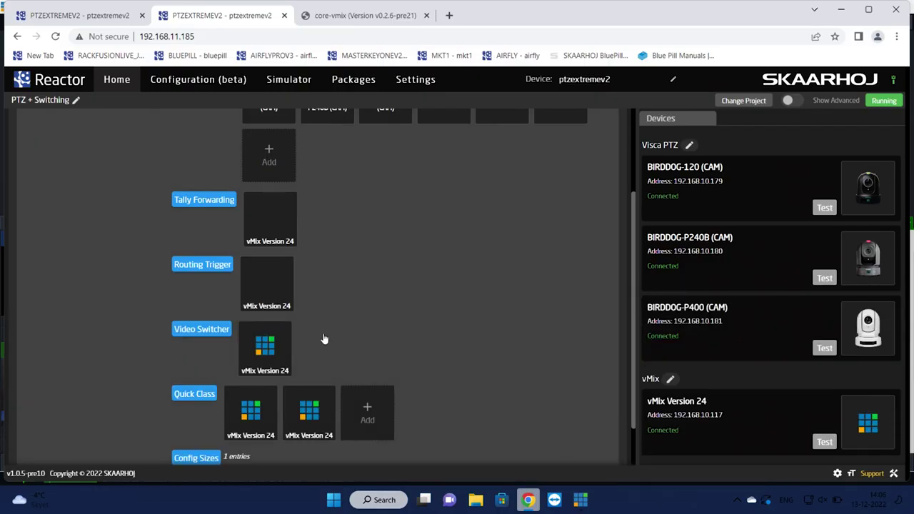
# Review the configuration options in the Video Switcher settings for vMix, and close the settings
pyautogui.click(192, 328)
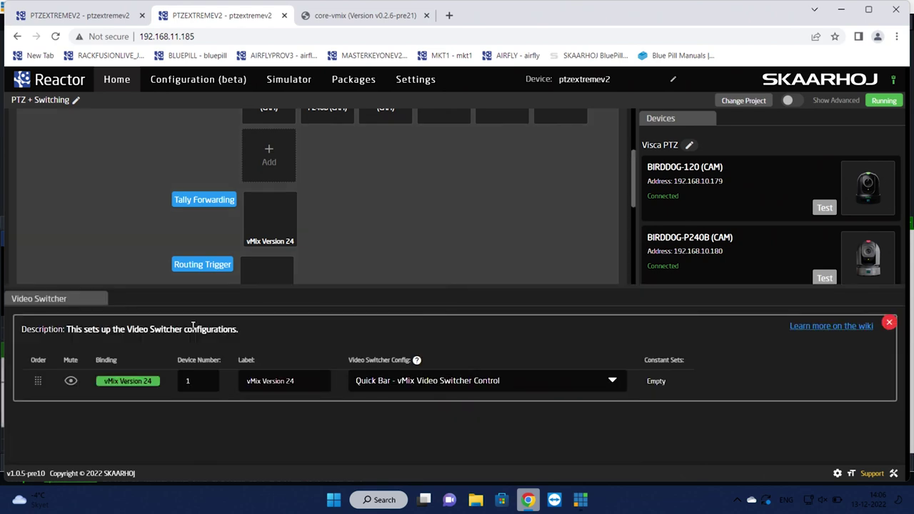
pyautogui.click(497, 383)
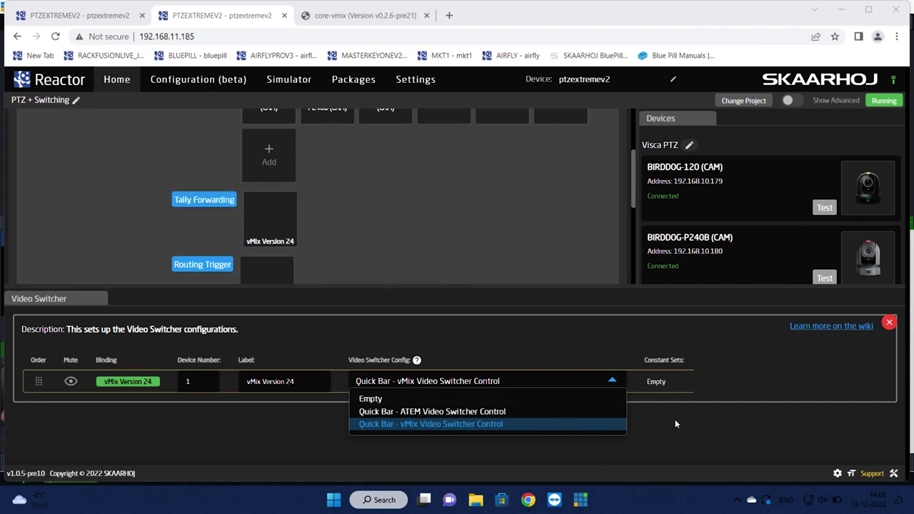
pyautogui.click(703, 449)
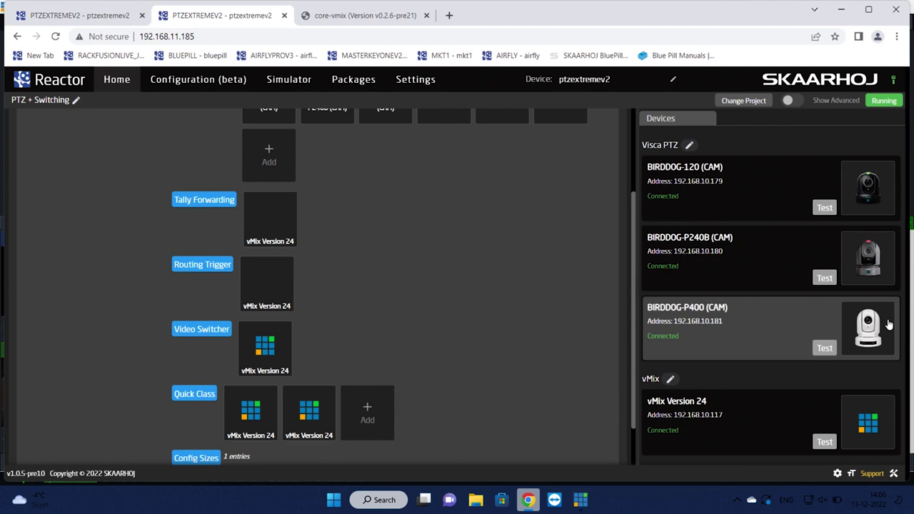
# Set the Camera Page Size to 1 in the panel's Config Sizes settings
pyautogui.scroll(-1, 243, 370)
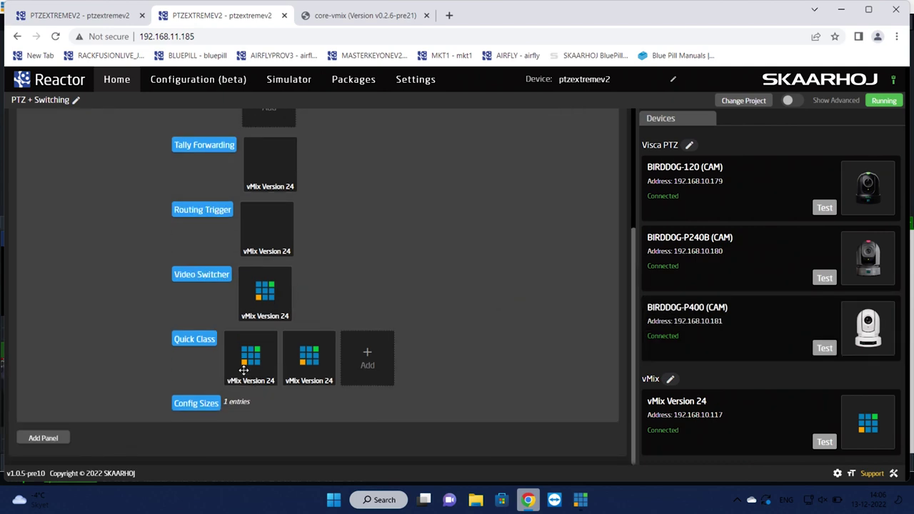
pyautogui.click(197, 404)
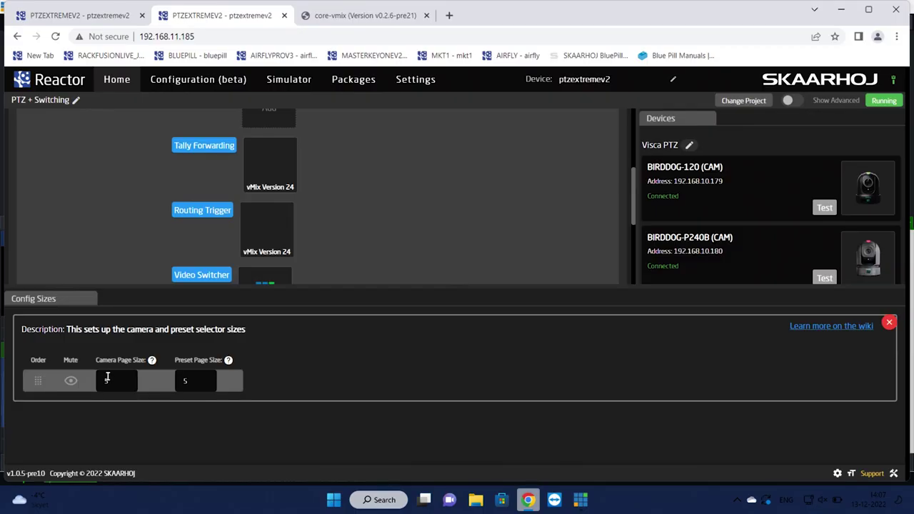
pyautogui.doubleClick(108, 380)
pyautogui.write('1')
pyautogui.press('Tab')
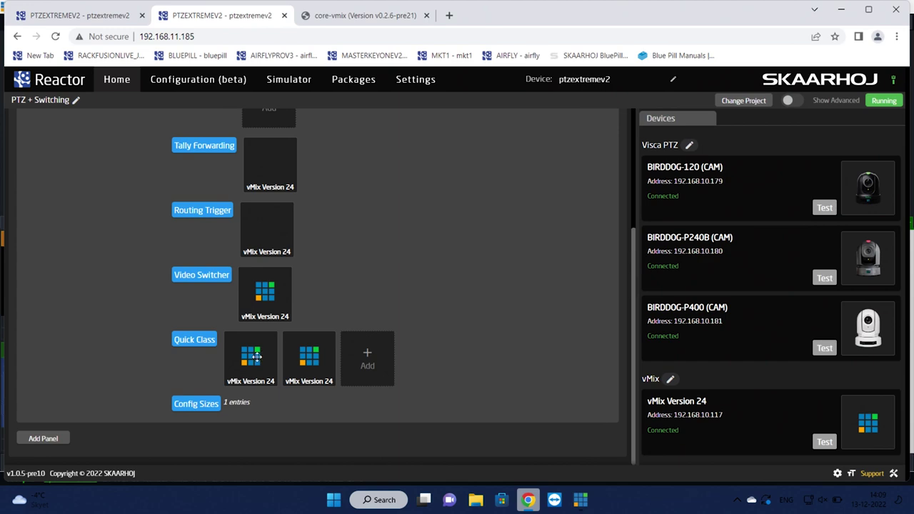
# Review the vMix audio bus and audio input entries in the Quick Class settings, and switch to vMix
pyautogui.click(192, 341)
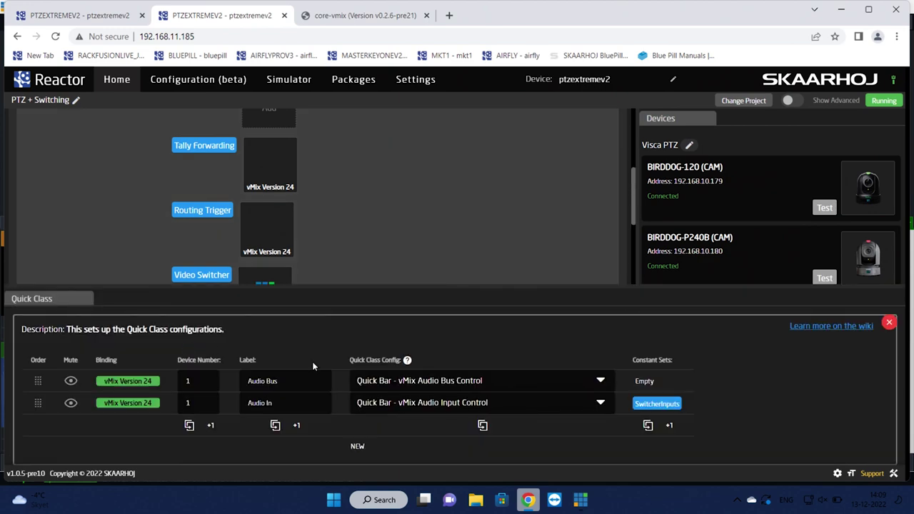
pyautogui.scroll(-1, 312, 367)
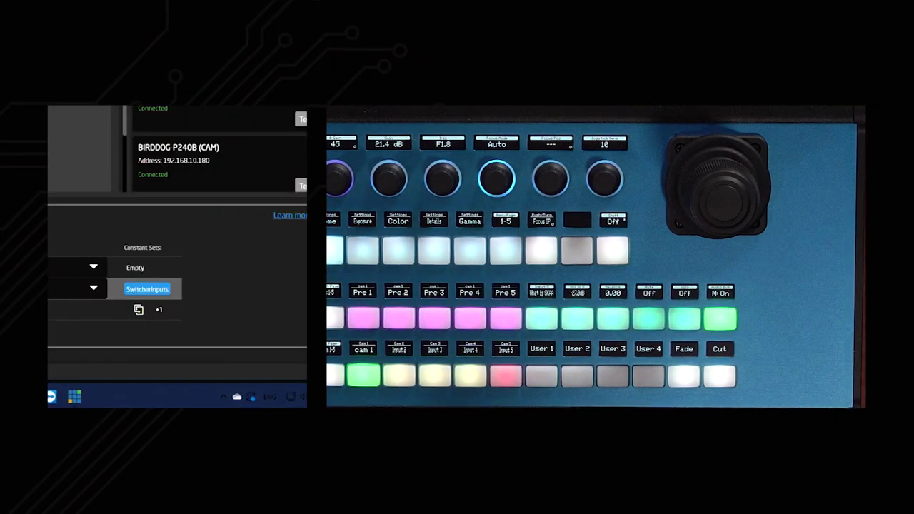
pyautogui.click(75, 399)
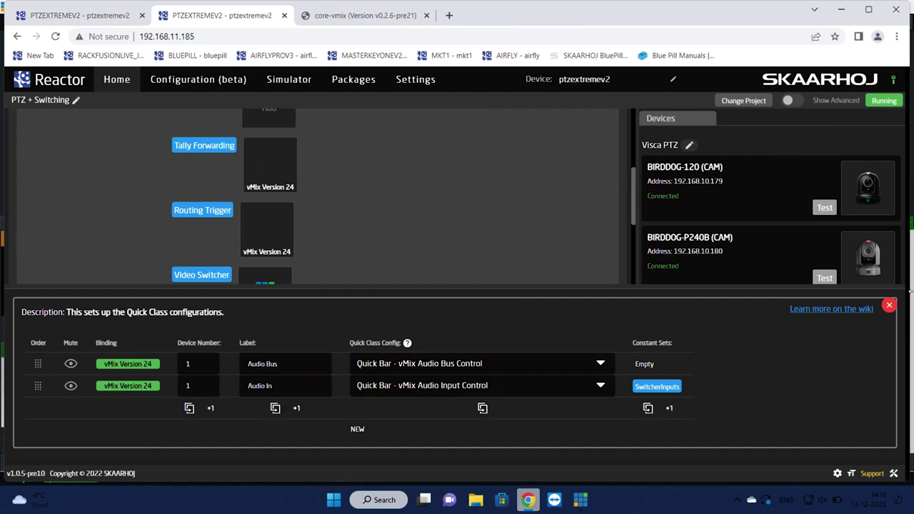
# Close the Quick Class settings, search the network devices for "kumo", and add the AJA KUMO 1616 router as an active device
pyautogui.click(890, 307)
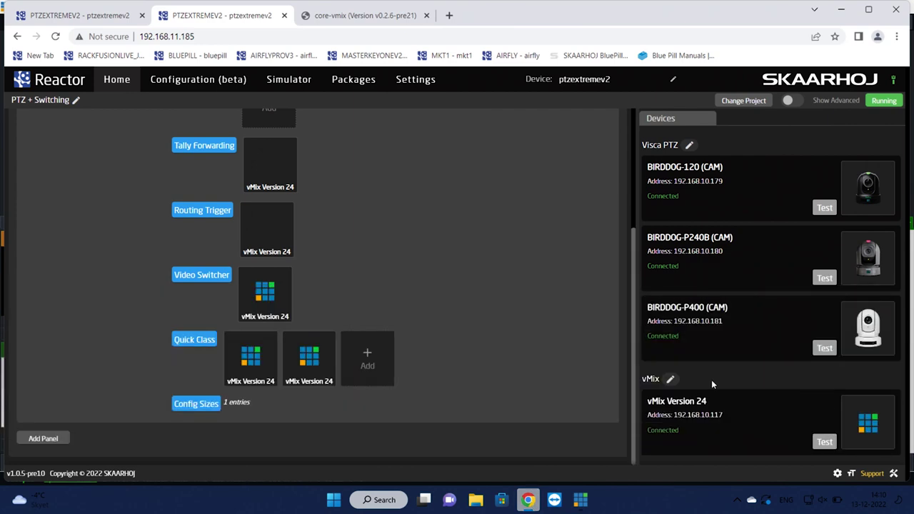
pyautogui.scroll(-1, 712, 380)
pyautogui.click(667, 459)
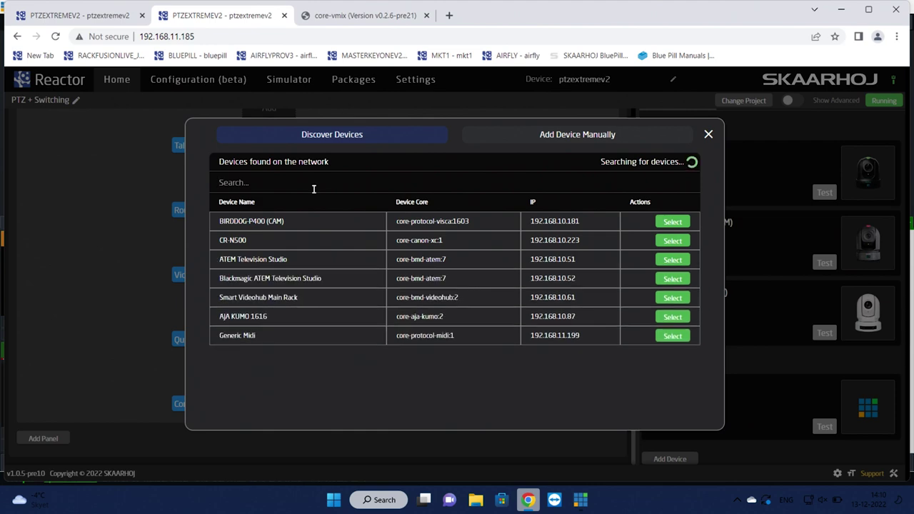
pyautogui.write('kumo')
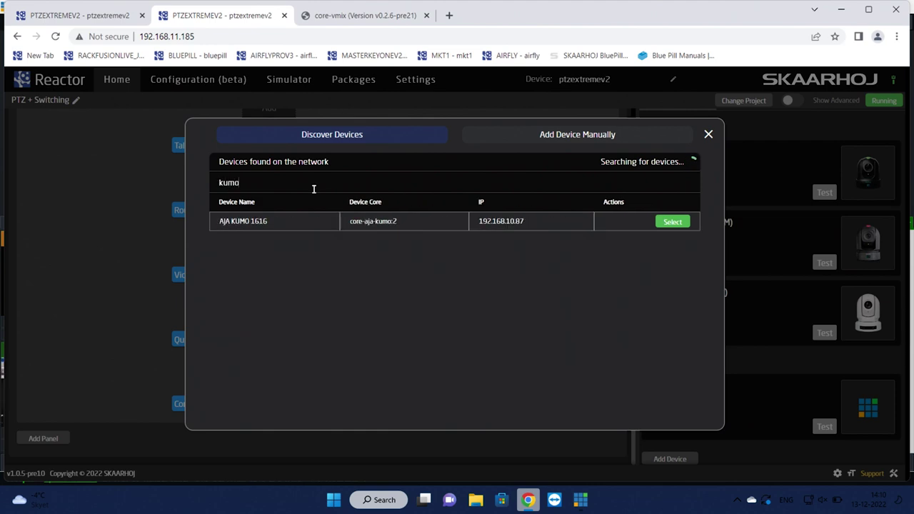
pyautogui.click(671, 222)
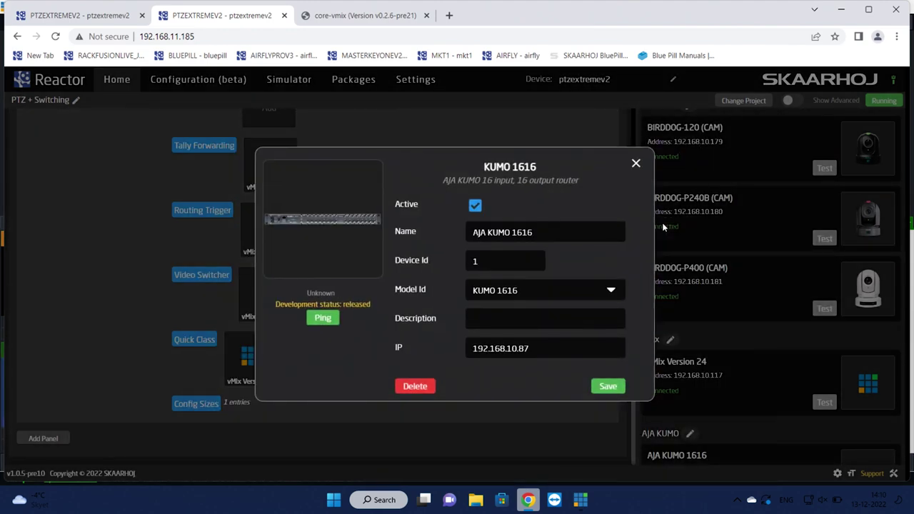
pyautogui.click(609, 387)
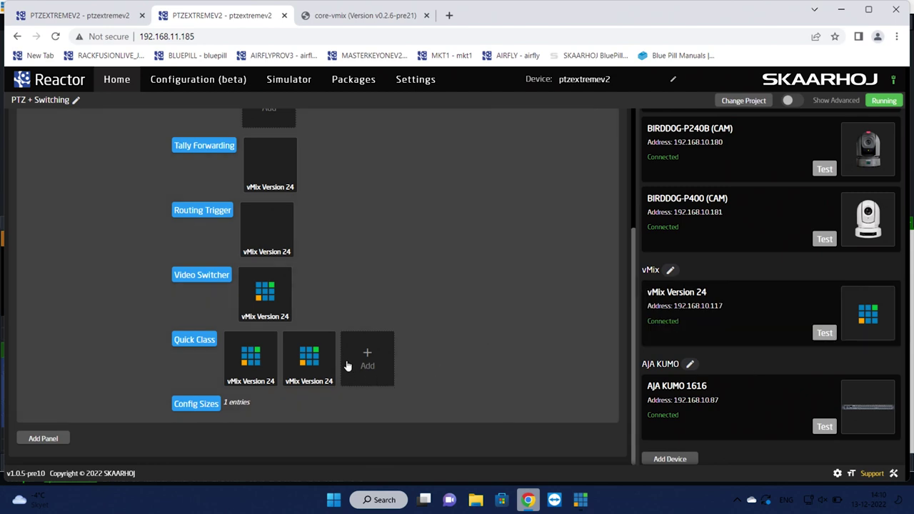
# Add a new Quick Class entry and bind it to the AJA KUMO 1616
pyautogui.click(193, 340)
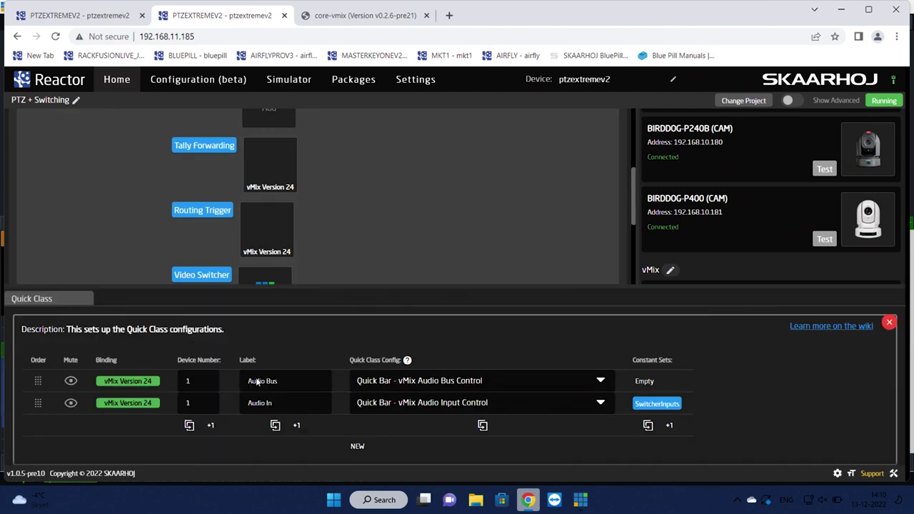
pyautogui.click(367, 452)
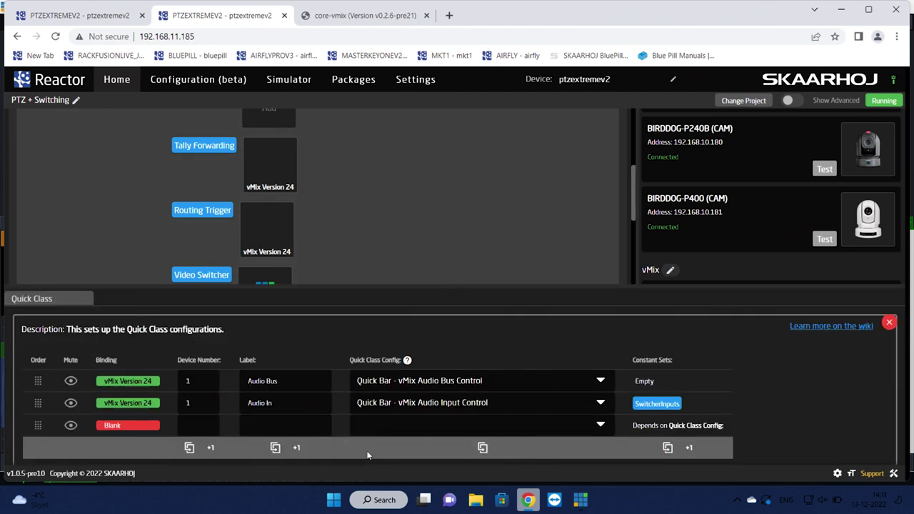
pyautogui.click(130, 426)
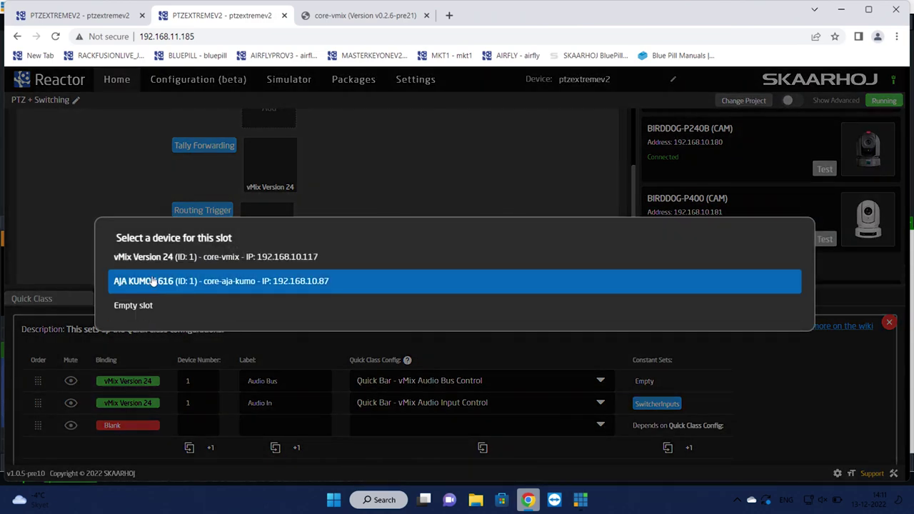
pyautogui.click(152, 282)
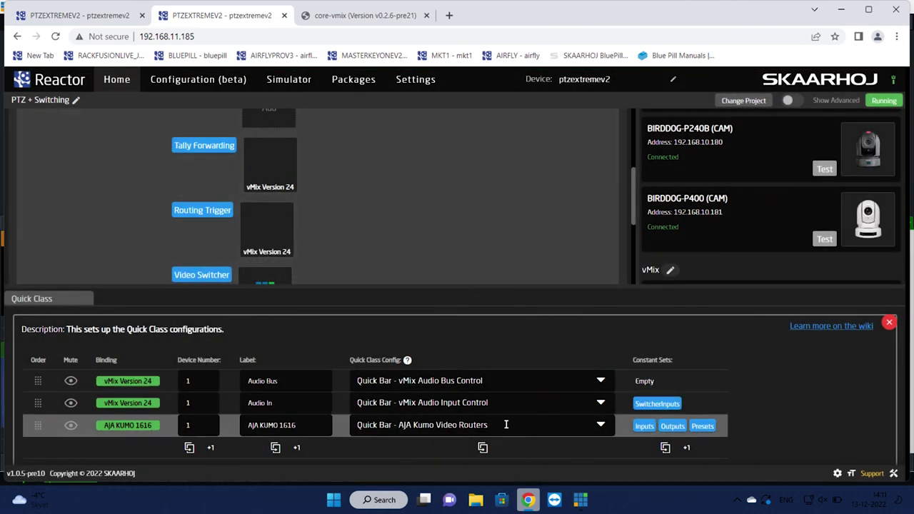
# Review the available Quick Class Config options for the AJA KUMO 1616 entry
pyautogui.click(593, 422)
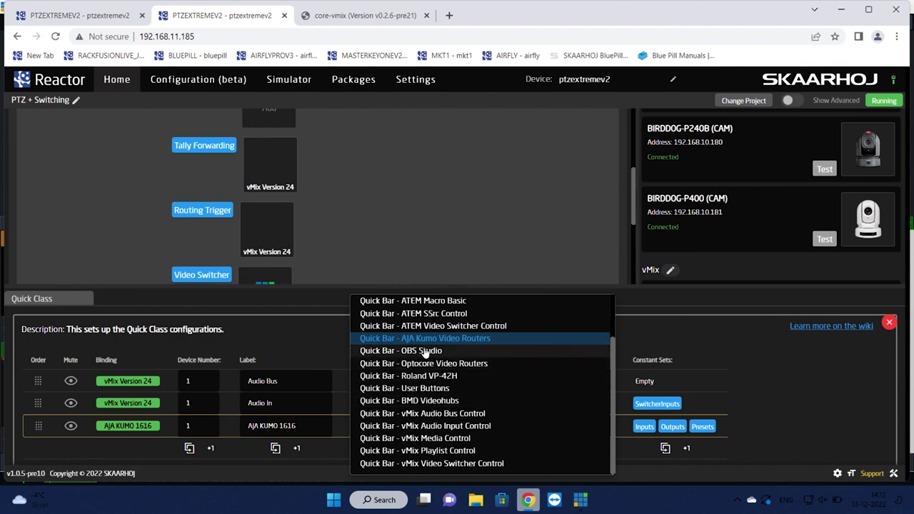
pyautogui.scroll(2, 421, 351)
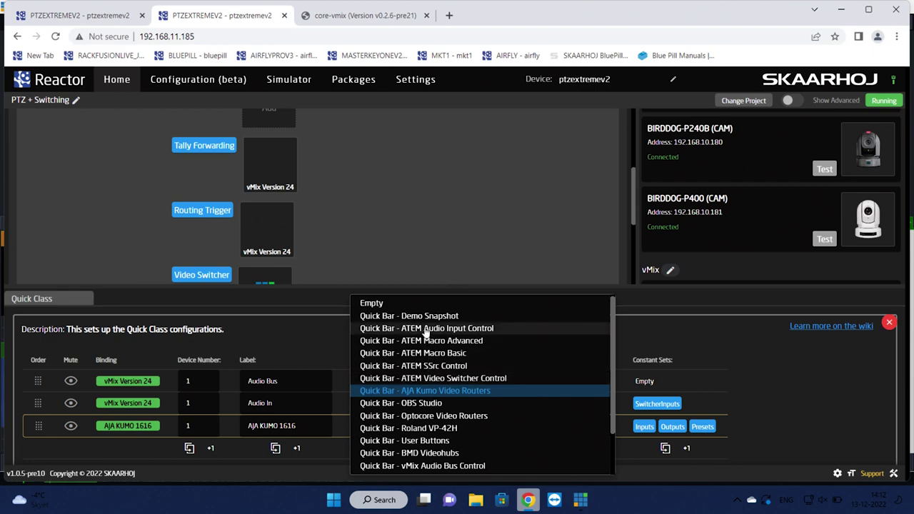
pyautogui.click(743, 334)
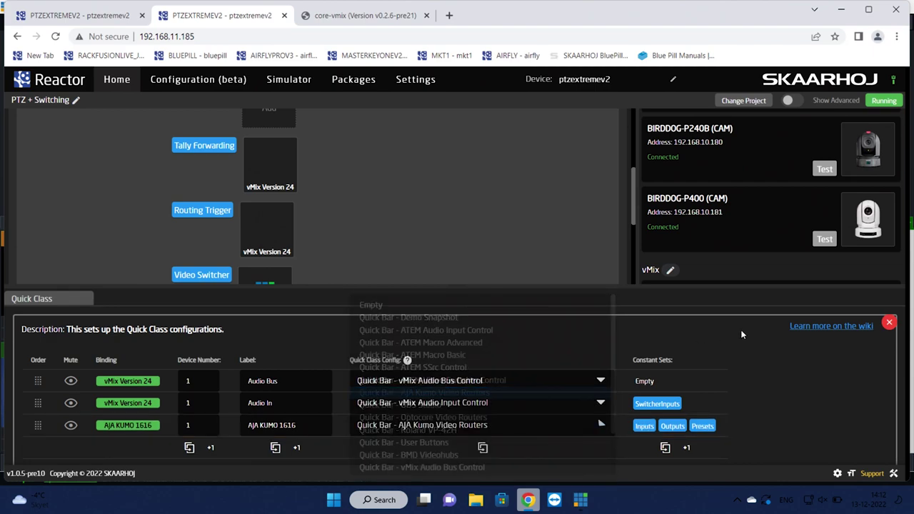
# Review the router input order, labels and colors in the AJA KUMO 1616 Inputs constant set, and close the settings
pyautogui.click(644, 426)
pyautogui.scroll(-5, 590, 416)
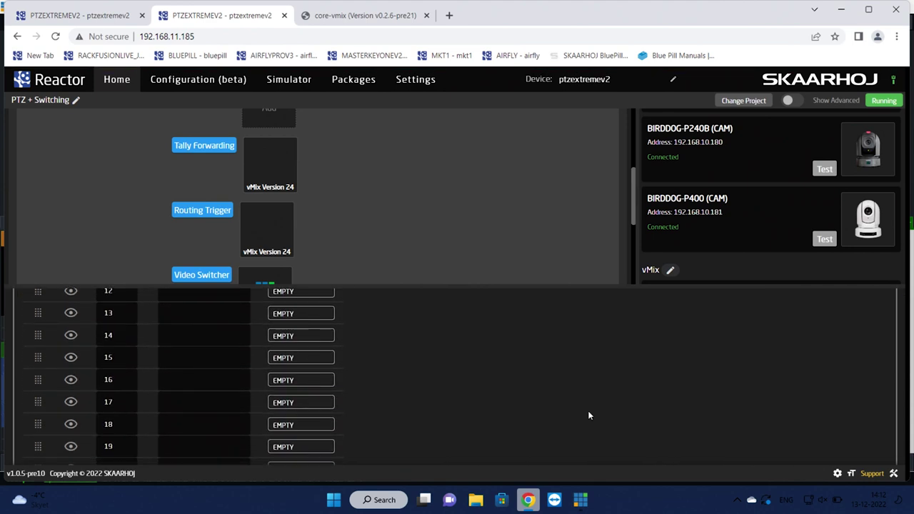
pyautogui.scroll(5, 589, 415)
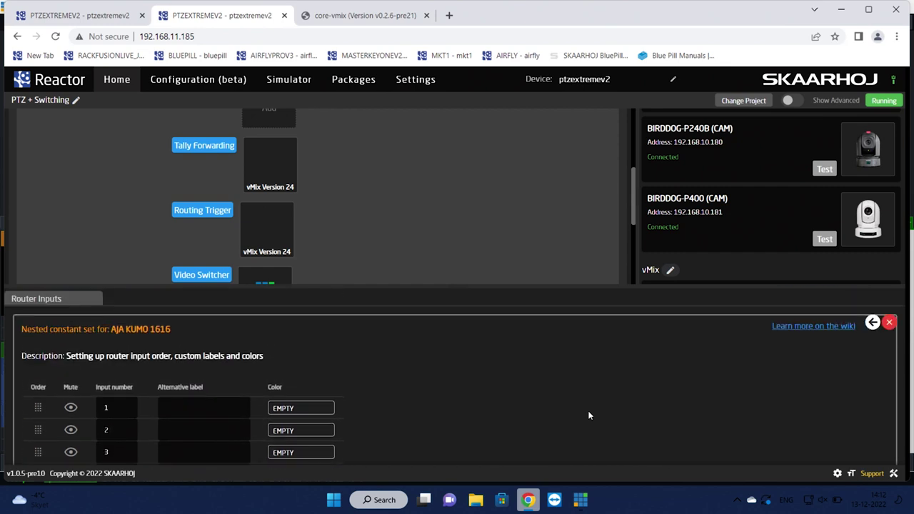
pyautogui.click(890, 323)
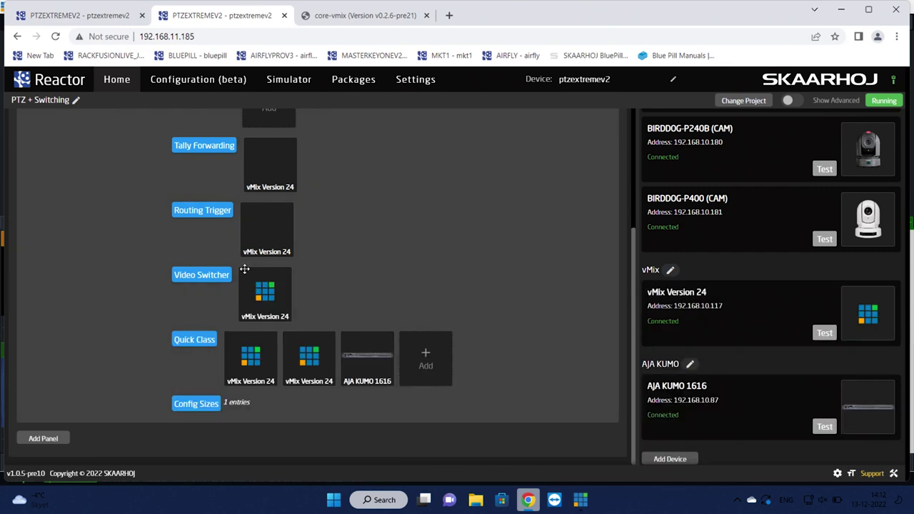
# Enable listening mode in the panel configuration, and choose vMix Version 24 as the device for the Select4 behavior's parameter
pyautogui.scroll(5, 403, 203)
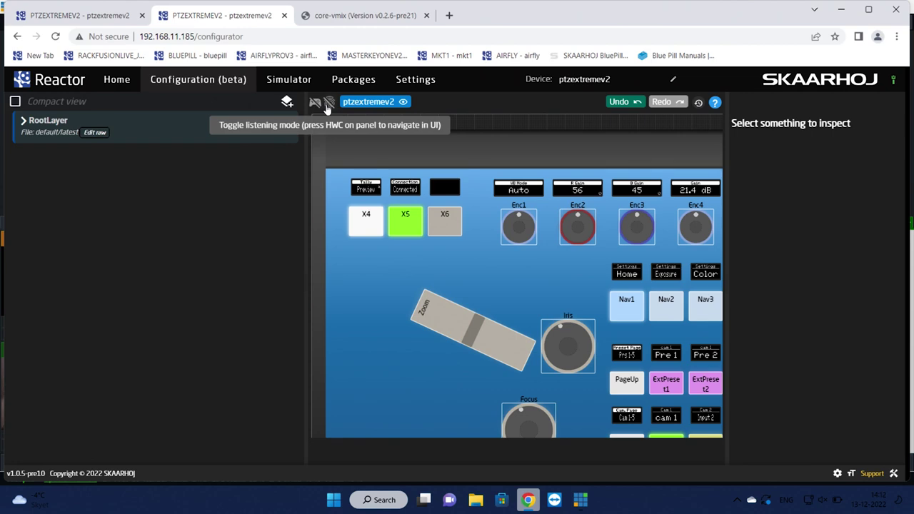
pyautogui.click(329, 104)
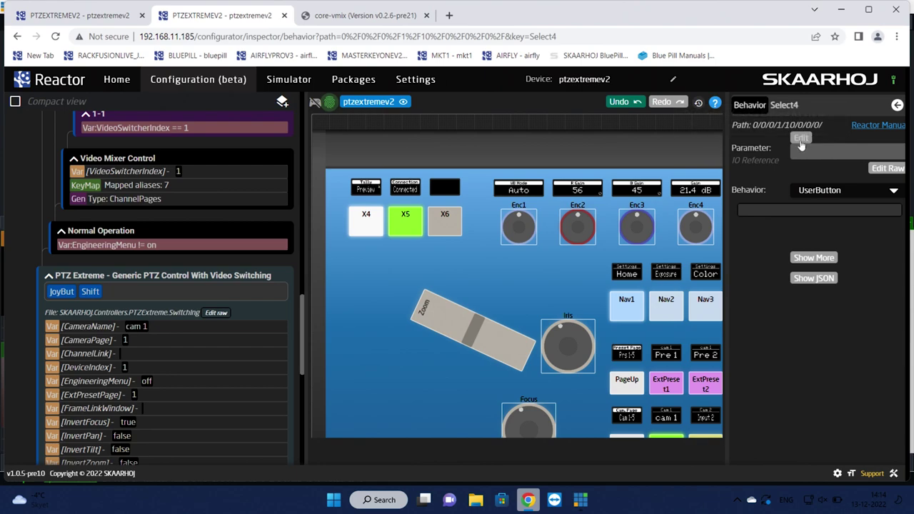
pyautogui.click(801, 140)
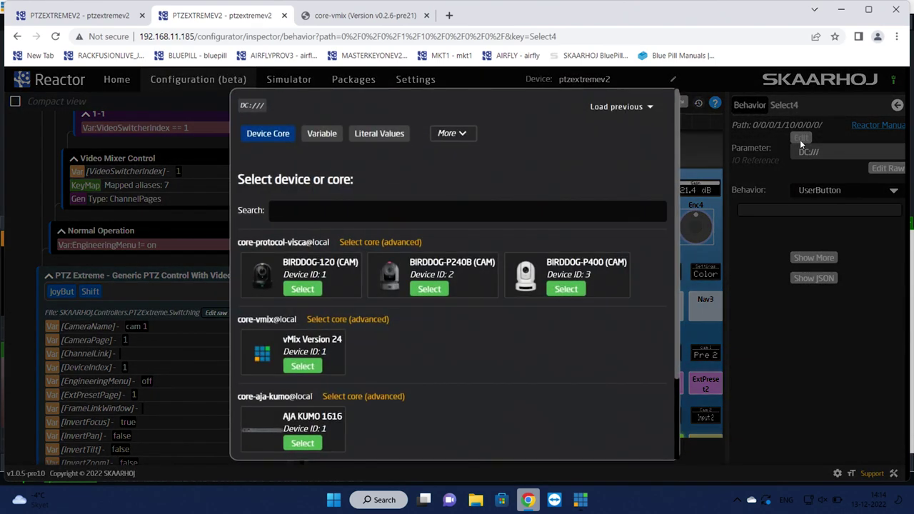
pyautogui.click(301, 366)
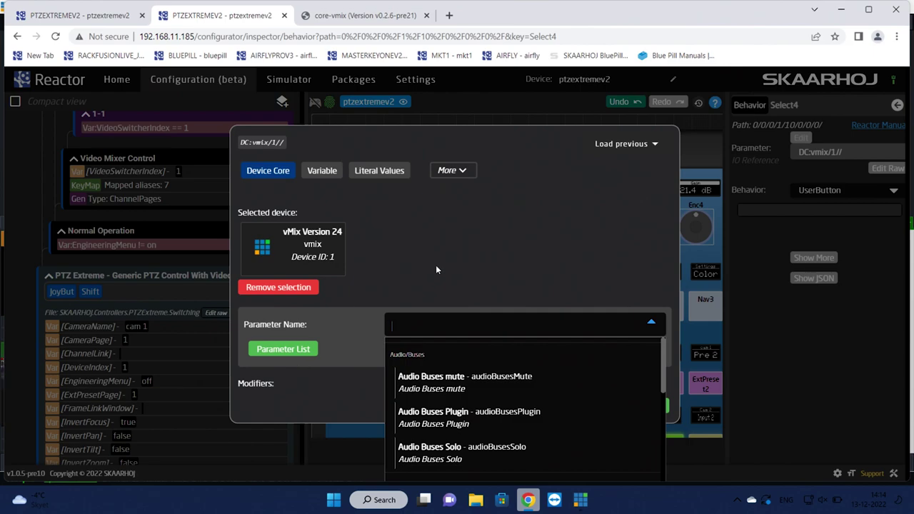
pyautogui.write('audio')
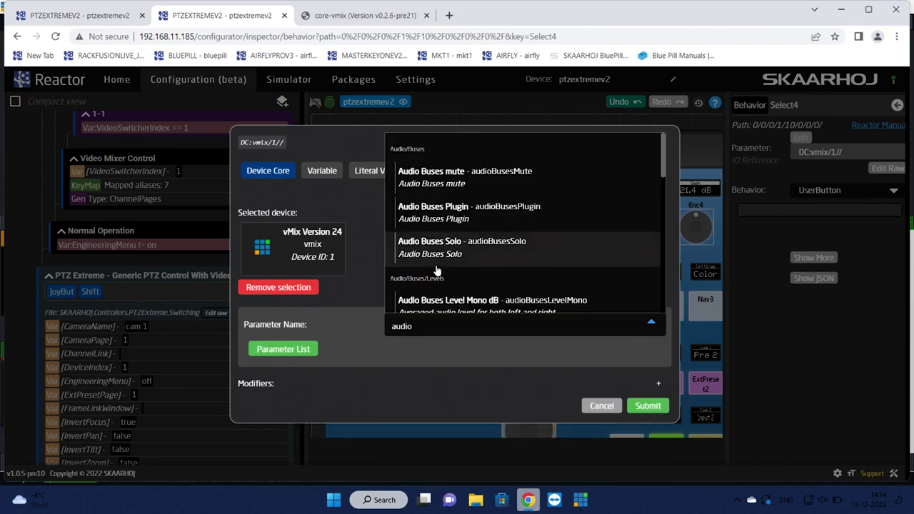
pyautogui.press('BackSpace')
pyautogui.press('BackSpace')
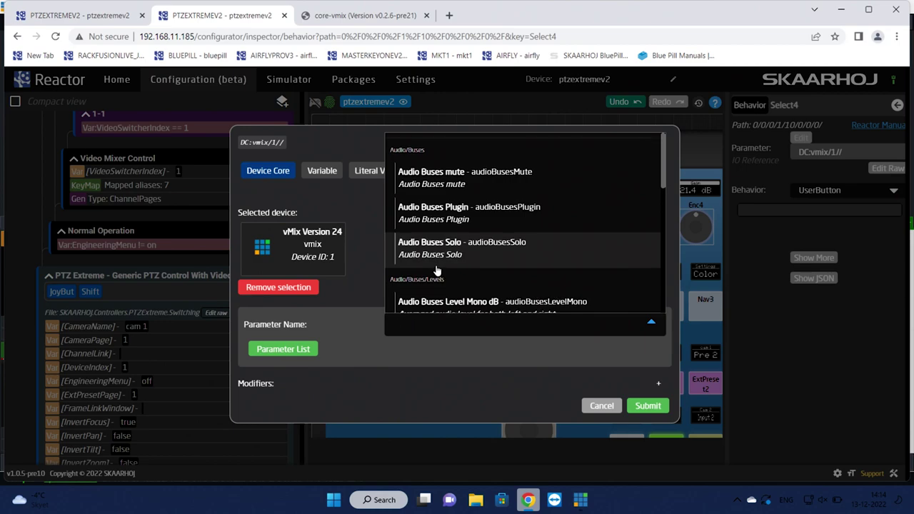
pyautogui.write('ftb')
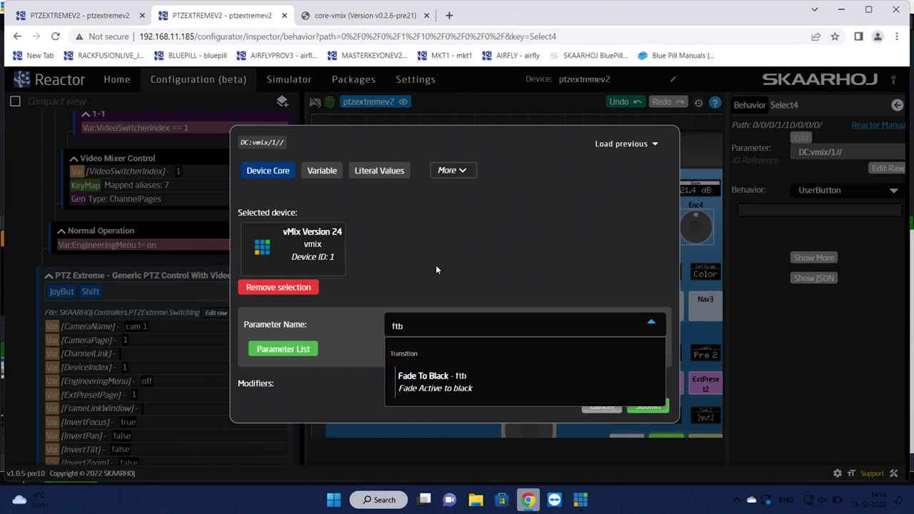
pyautogui.press('BackSpace')
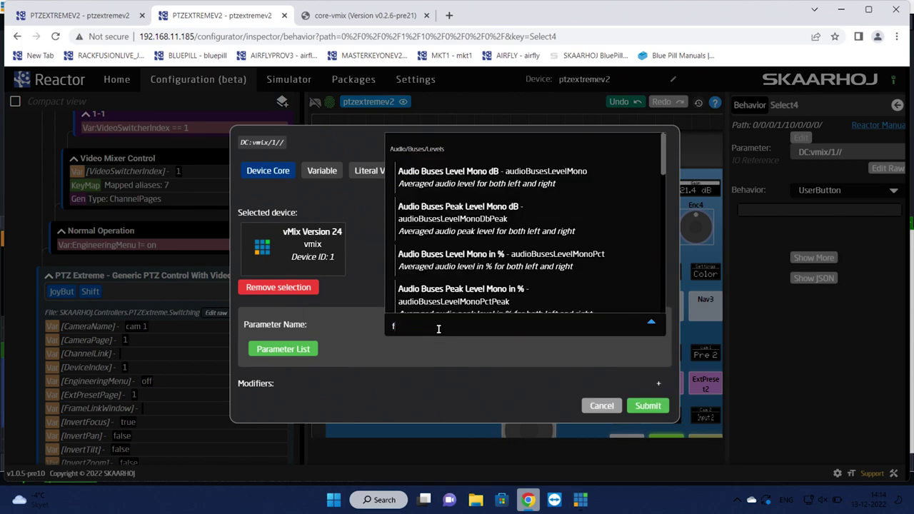
pyautogui.write('ade')
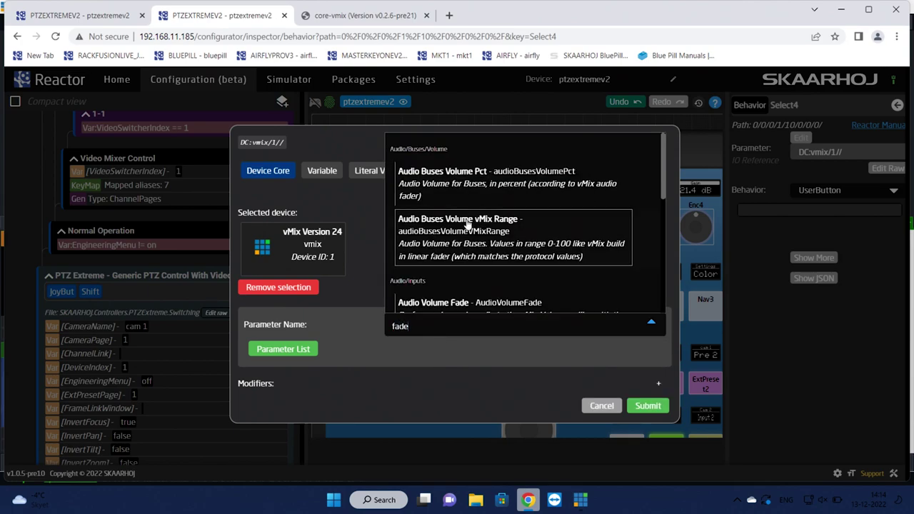
pyautogui.scroll(-3, 469, 223)
pyautogui.scroll(2, 468, 223)
pyautogui.scroll(1, 469, 223)
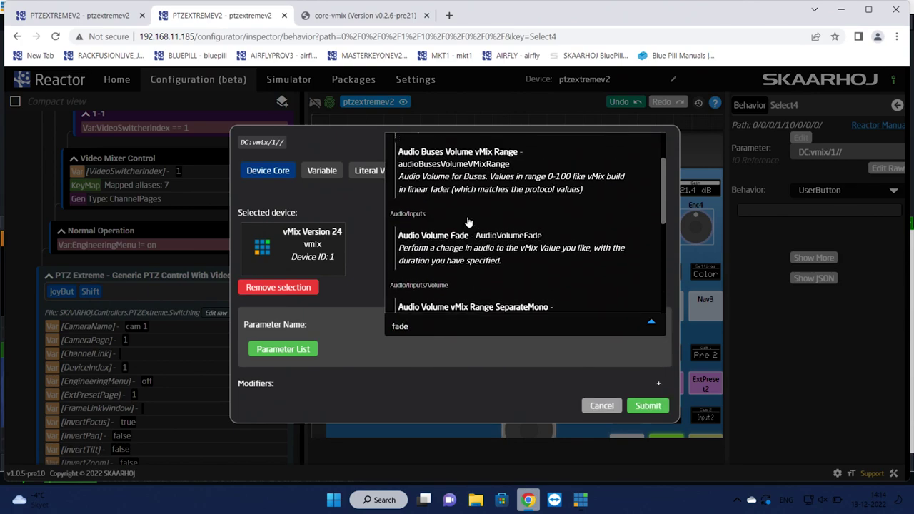
pyautogui.write('e bls')
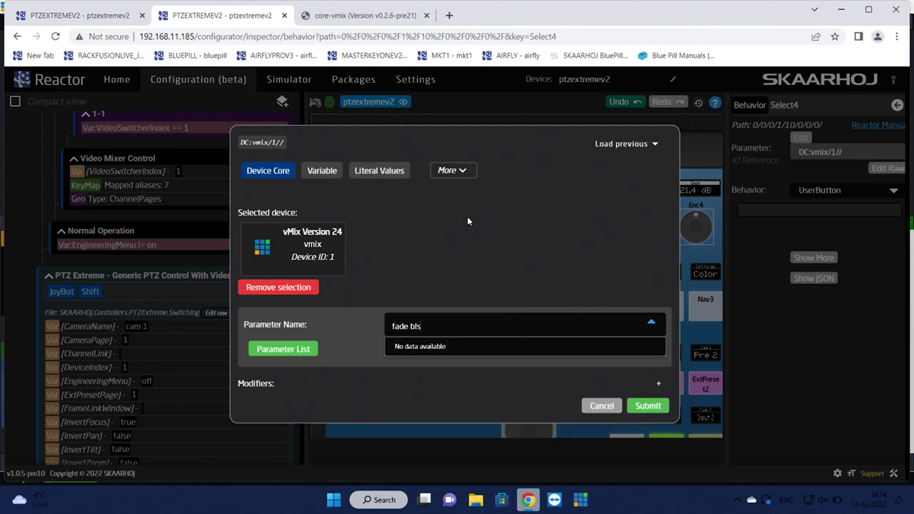
pyautogui.press('BackSpace')
pyautogui.write('ack')
pyautogui.press('BackSpace')
pyautogui.press('BackSpace')
pyautogui.press('BackSpace')
pyautogui.press('BackSpace')
pyautogui.press('BackSpace')
pyautogui.press('BackSpace')
pyautogui.press('BackSpace')
pyautogui.press('BackSpace')
pyautogui.press('BackSpace')
pyautogui.press('BackSpace')
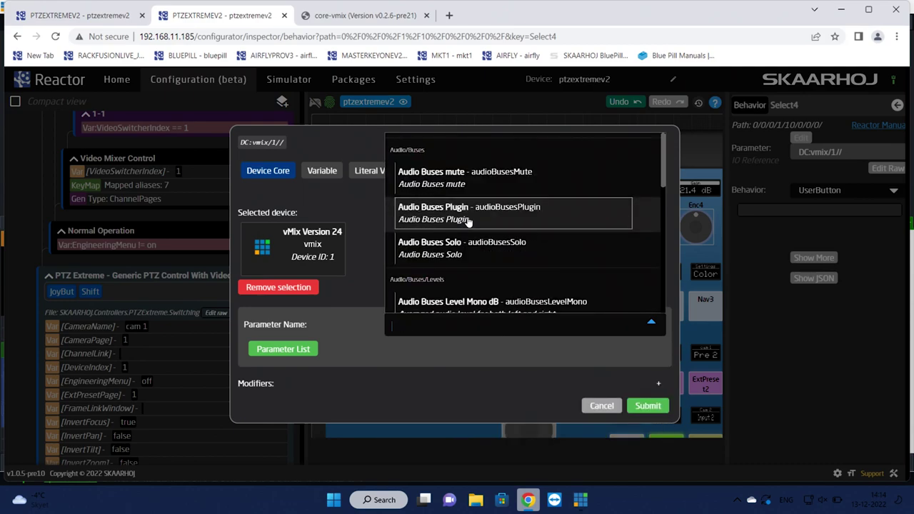
# Search the vMix parameters for "black" and choose Fade To Black for the Select4 behavior
pyautogui.write('black')
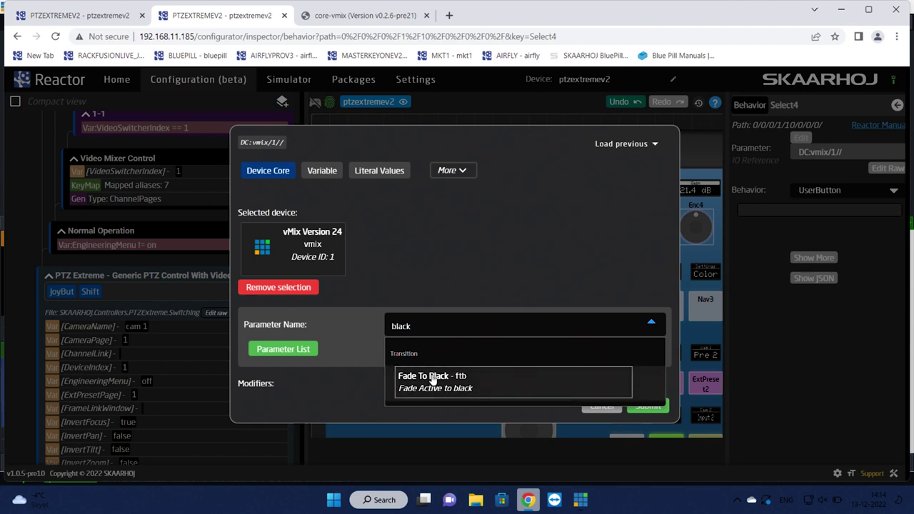
pyautogui.click(432, 375)
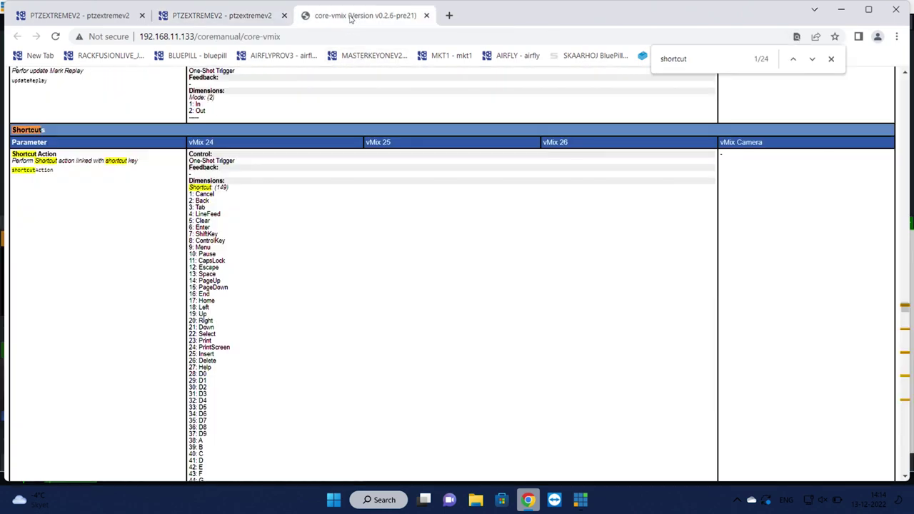
# Review the Shortcut Action parameter and its key list in the core-vmix manual
pyautogui.click(350, 17)
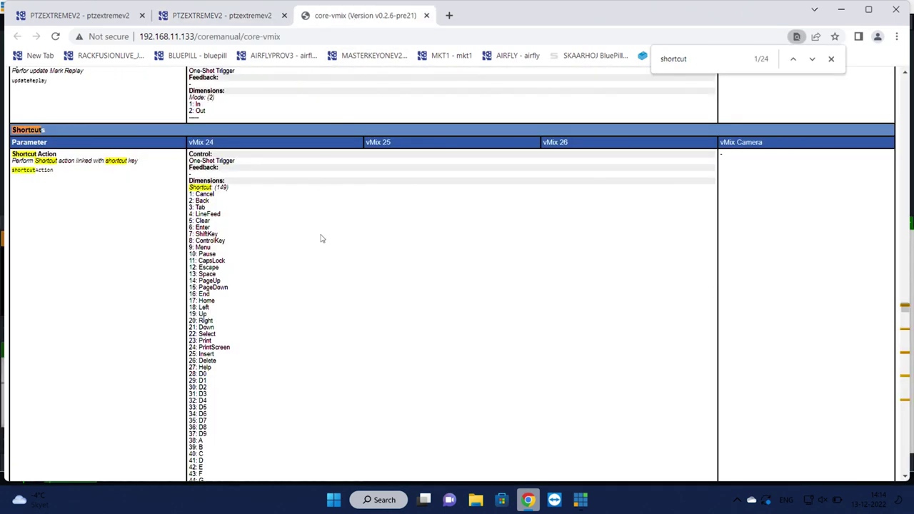
pyautogui.scroll(4, 321, 239)
pyautogui.scroll(-5, 321, 239)
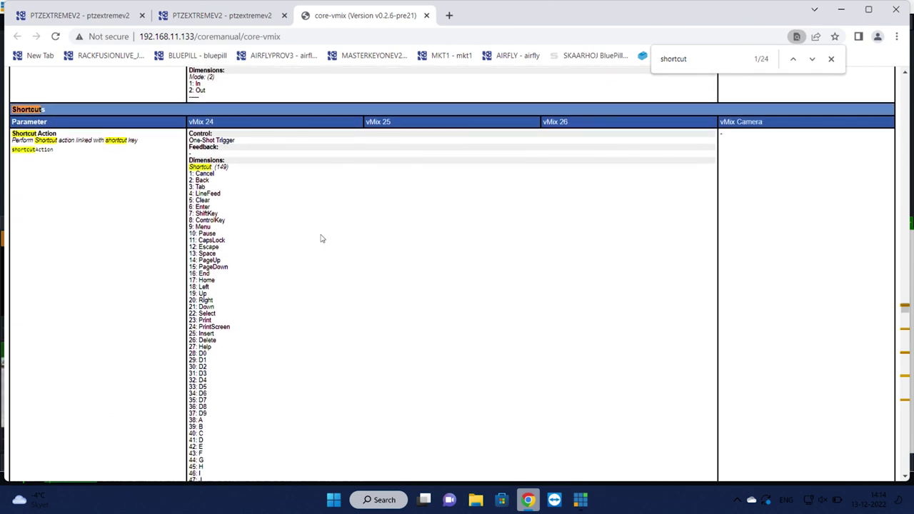
pyautogui.scroll(-1, 320, 239)
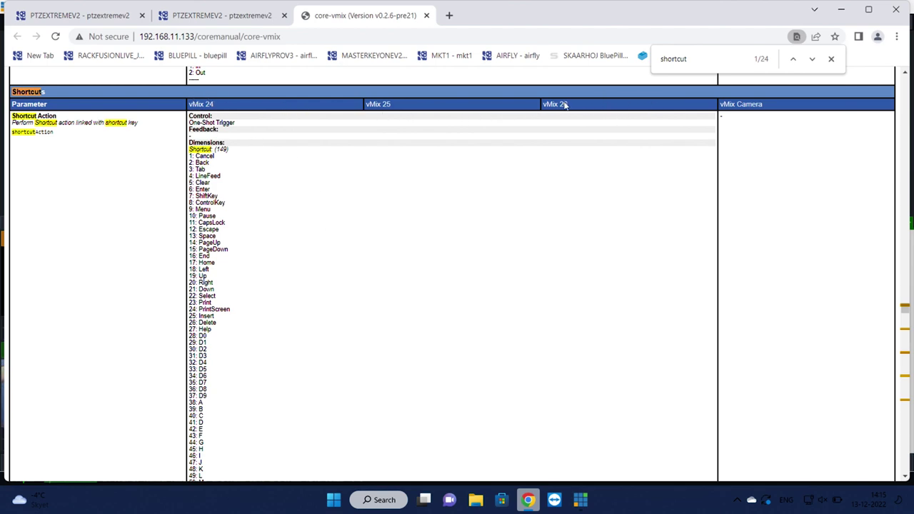
# Return to the Reactor configuration, submit the Fade To Black parameter for Select4, and accept the recommended SKAARHOJ:Trigger behavior
pyautogui.click(220, 16)
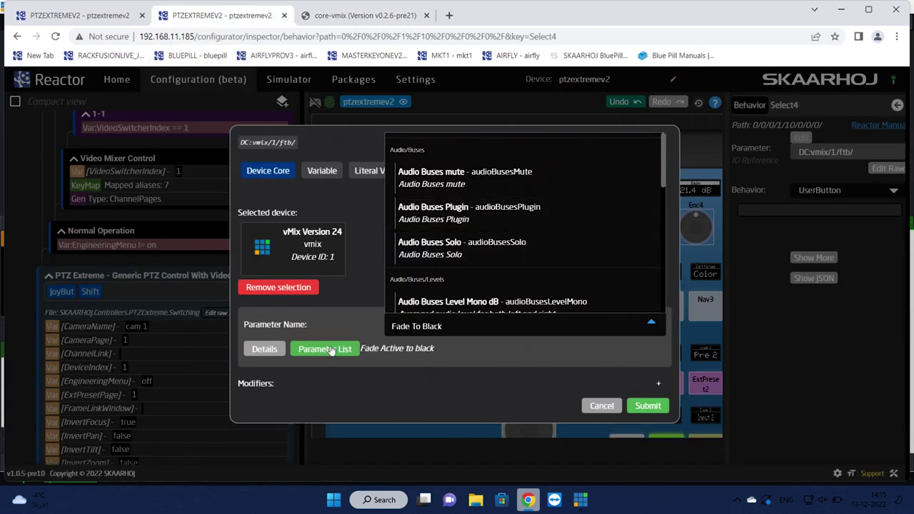
pyautogui.click(648, 407)
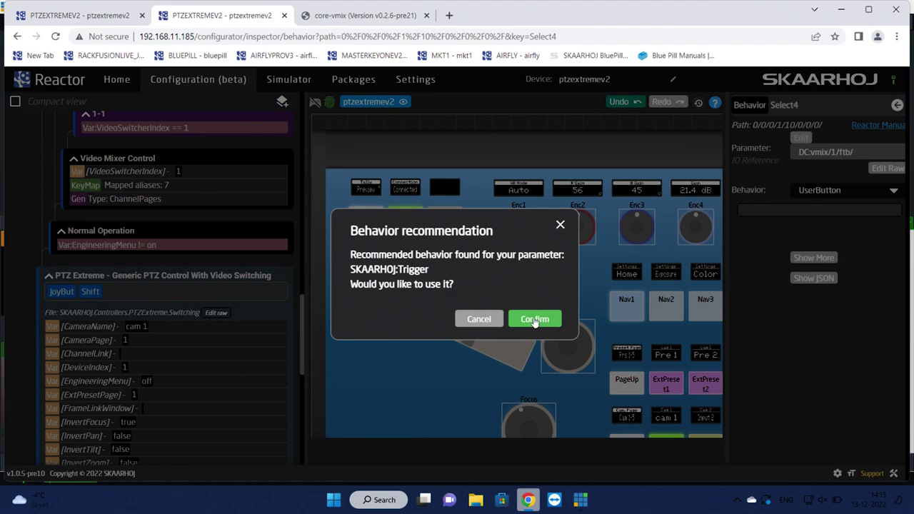
pyautogui.click(535, 319)
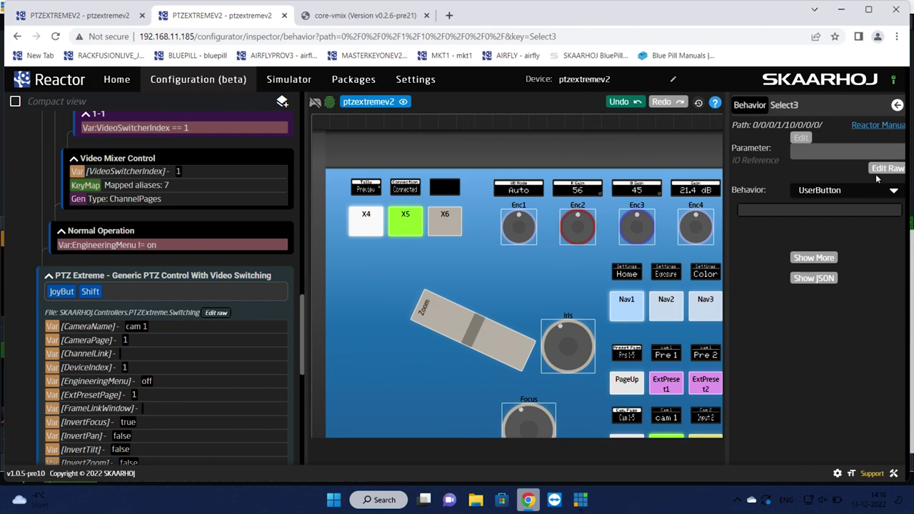
# Assign the vmix:TriggerShortcut behavior to Select3 and add value entries for its Letter and ShortcutNum constants
pyautogui.click(893, 193)
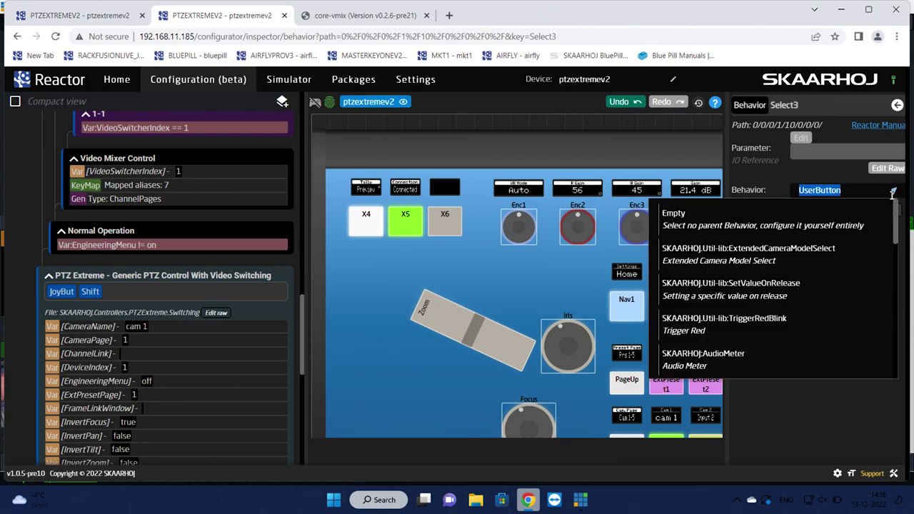
pyautogui.scroll(-10, 769, 298)
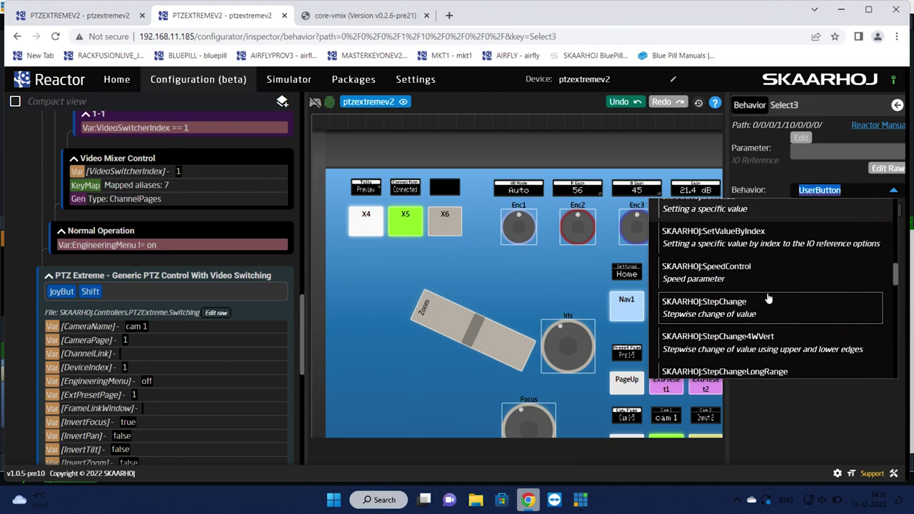
pyautogui.scroll(-15, 768, 299)
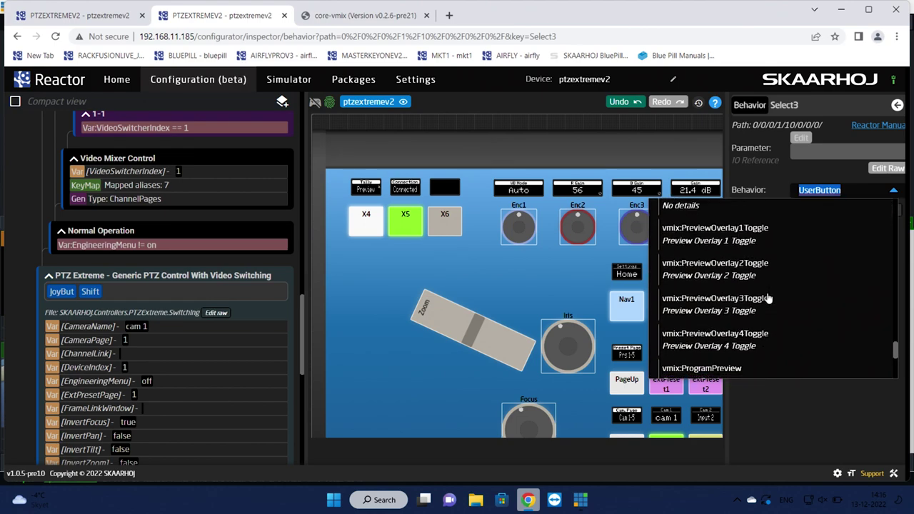
pyautogui.scroll(-5, 768, 298)
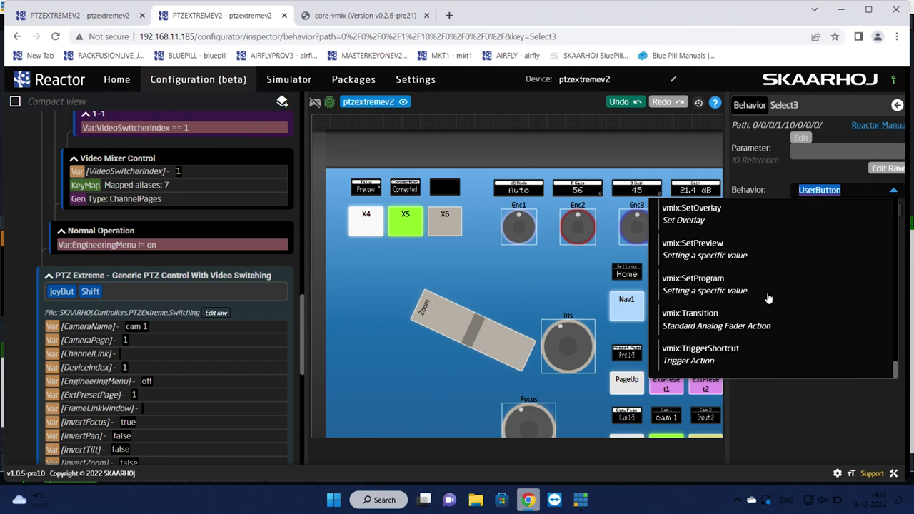
pyautogui.click(712, 361)
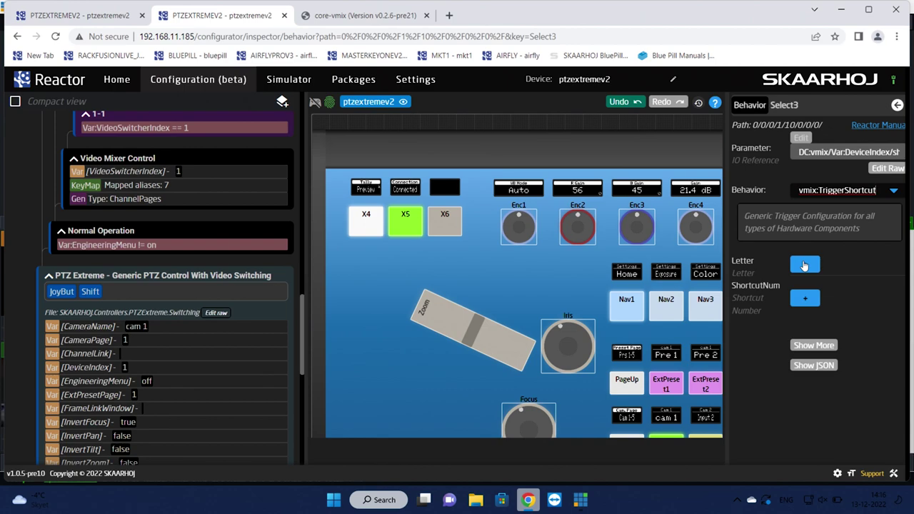
pyautogui.click(804, 265)
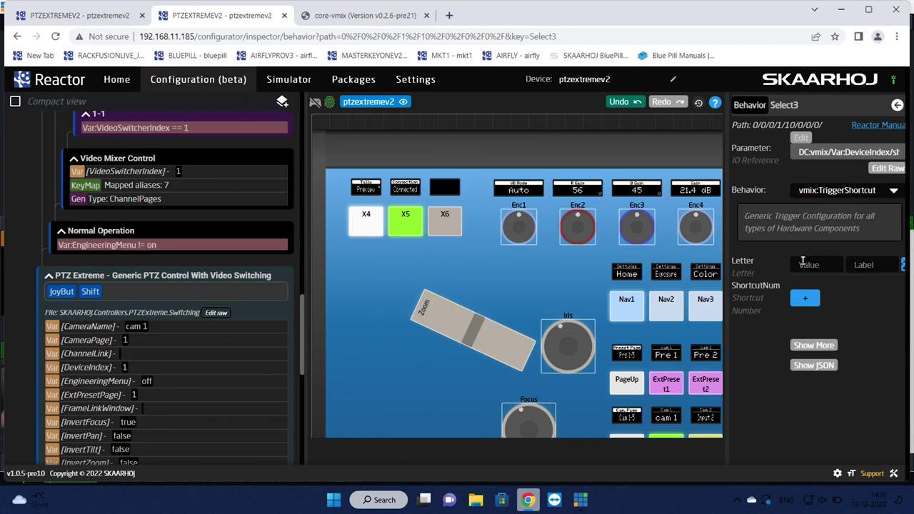
pyautogui.click(805, 301)
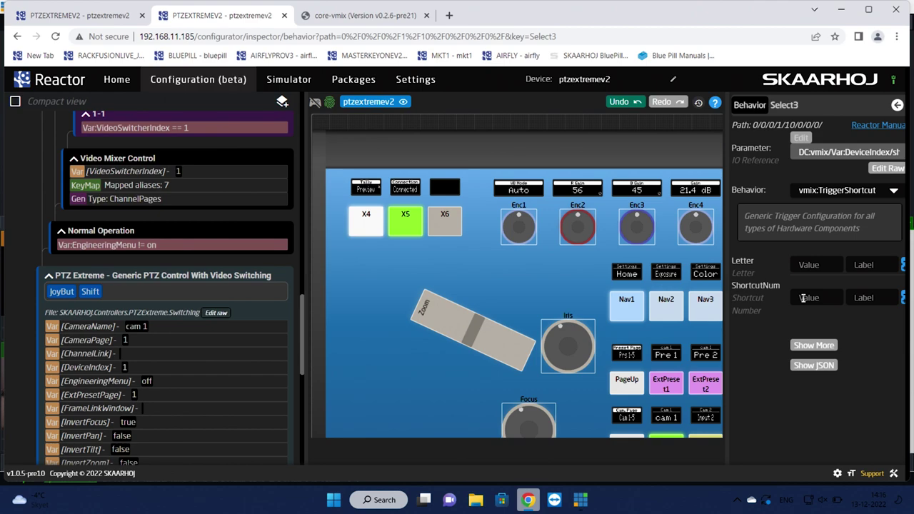
# Switch to vMix and examine the F2 shortcut's definition in the shortcut settings, leaving it unchanged
pyautogui.click(580, 500)
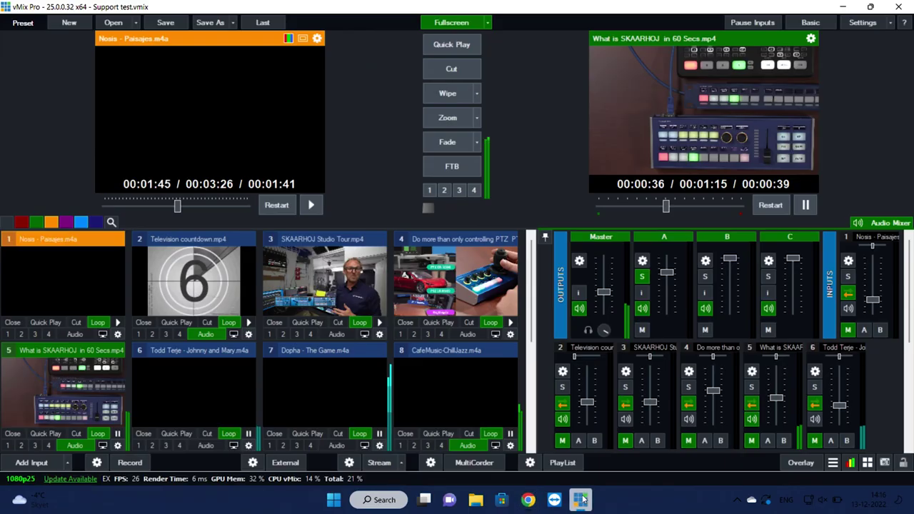
pyautogui.click(863, 22)
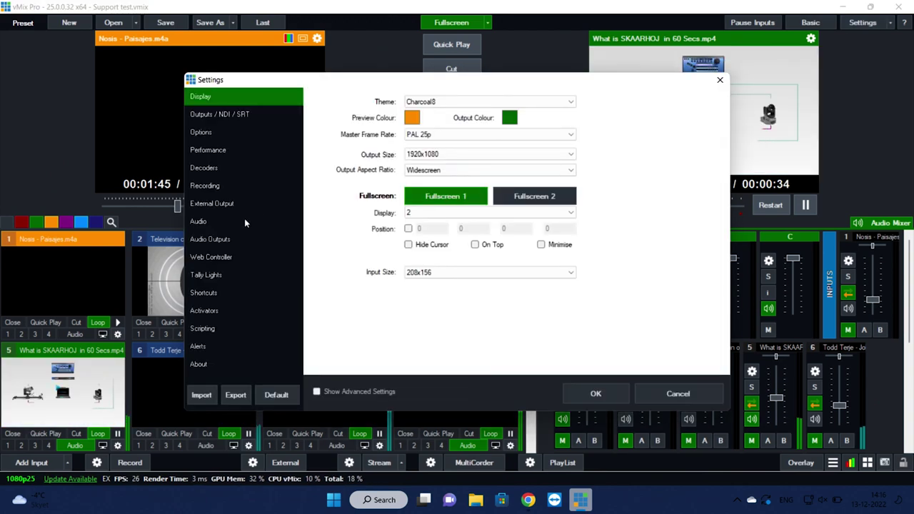
pyautogui.click(199, 293)
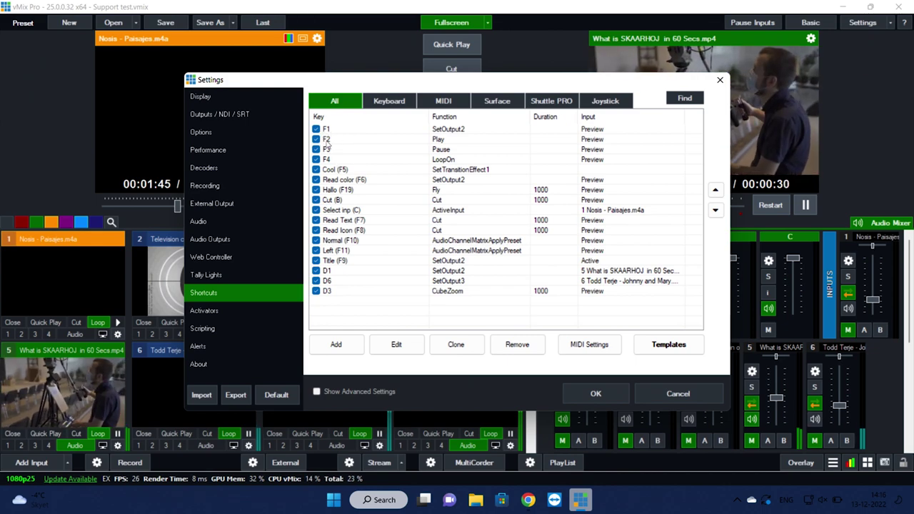
pyautogui.click(327, 140)
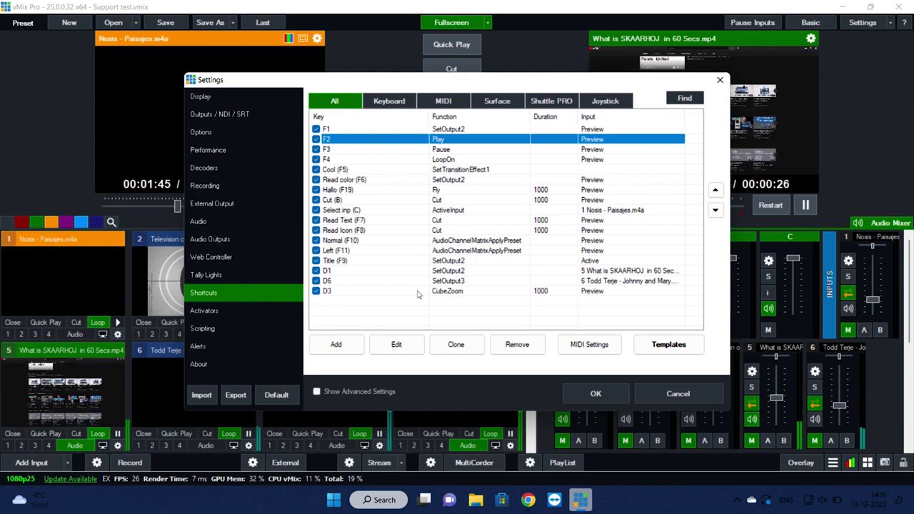
pyautogui.click(398, 346)
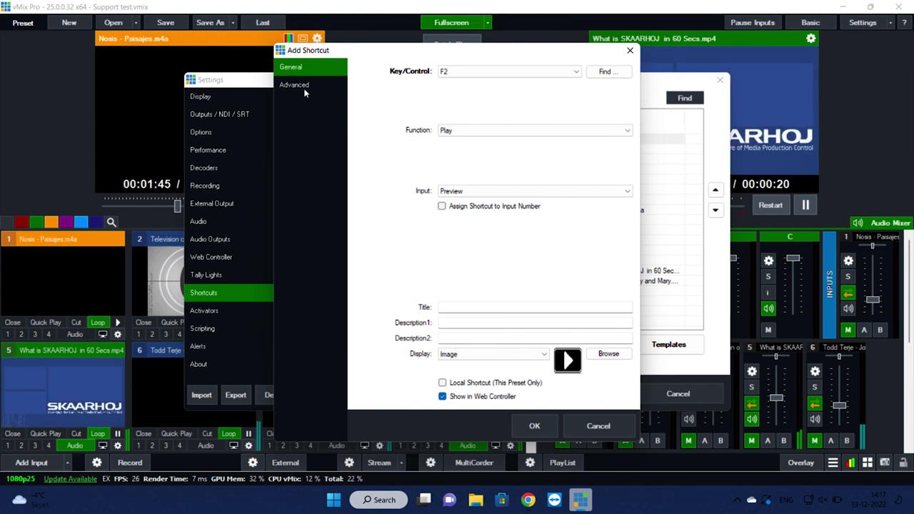
pyautogui.click(630, 50)
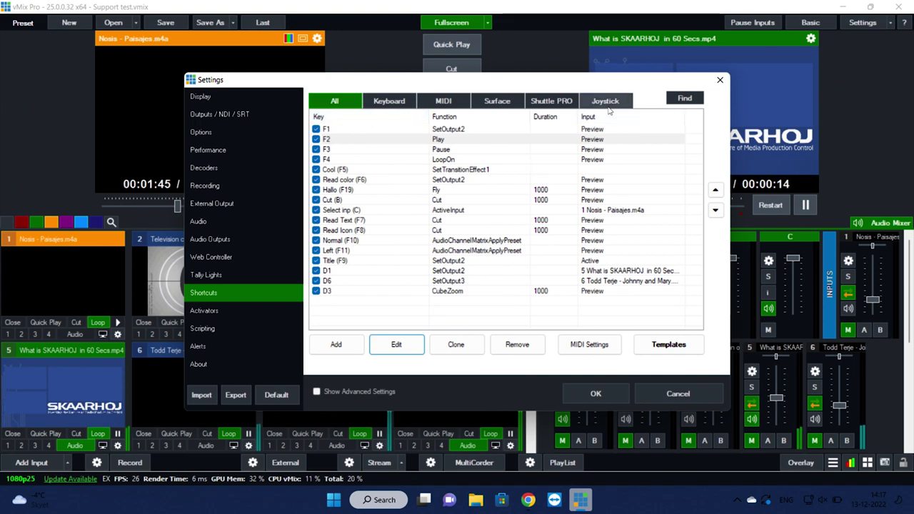
pyautogui.click(719, 80)
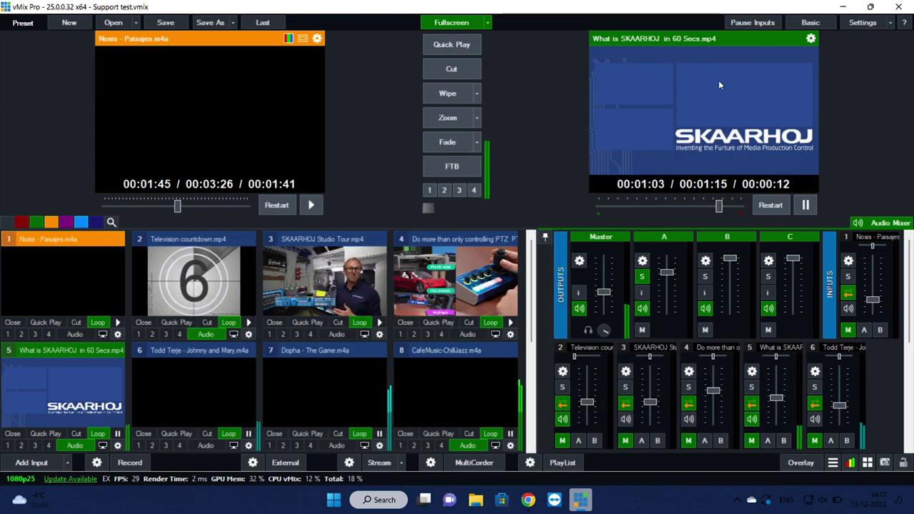
# Look up F2's number in the core-vmix manual's shortcut list, and set Select3's Letter to F2 and ShortcutNum to 81 in Reactor
pyautogui.click(528, 500)
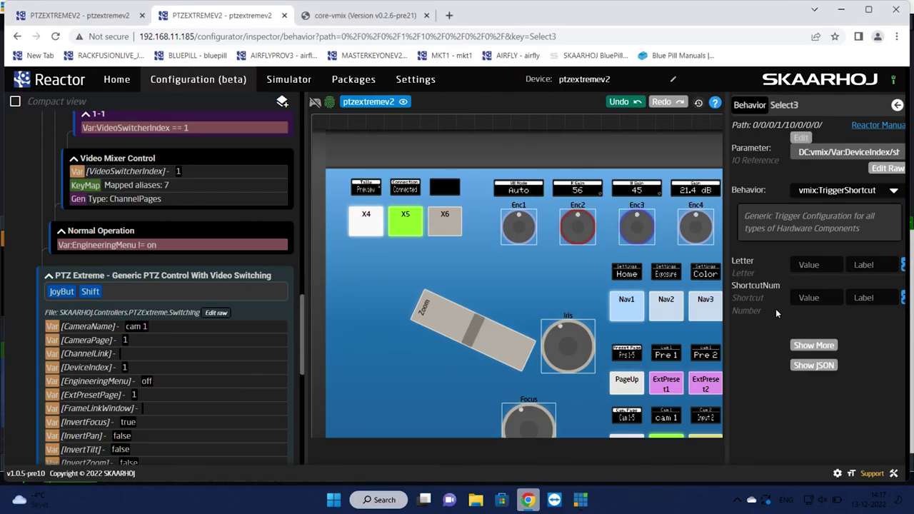
pyautogui.click(348, 14)
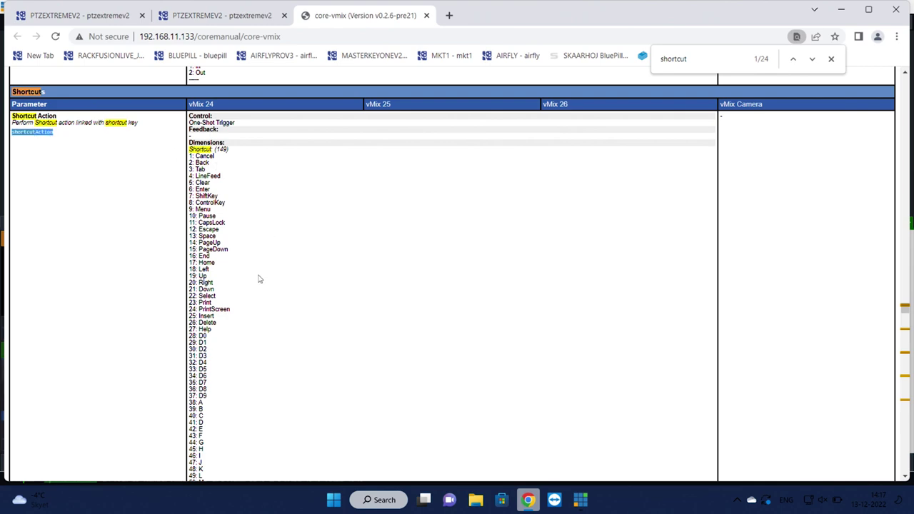
pyautogui.scroll(-1, 260, 280)
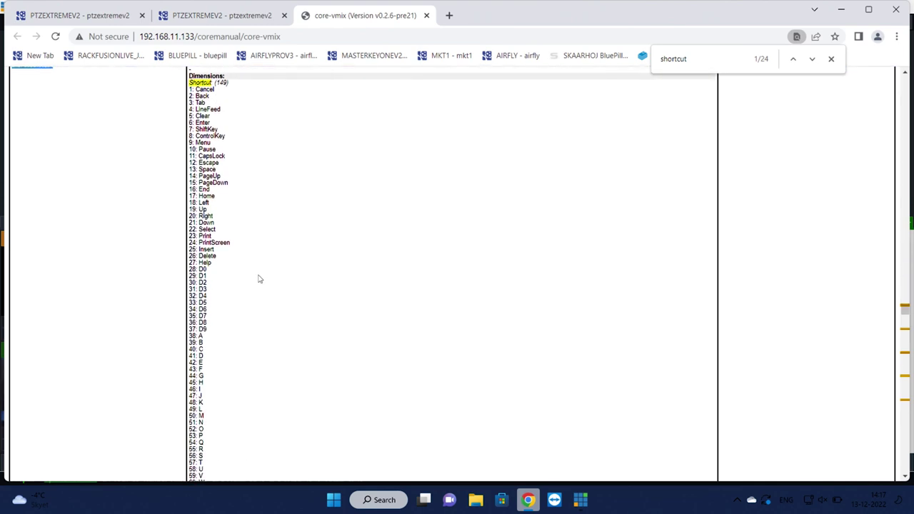
pyautogui.scroll(-4, 259, 280)
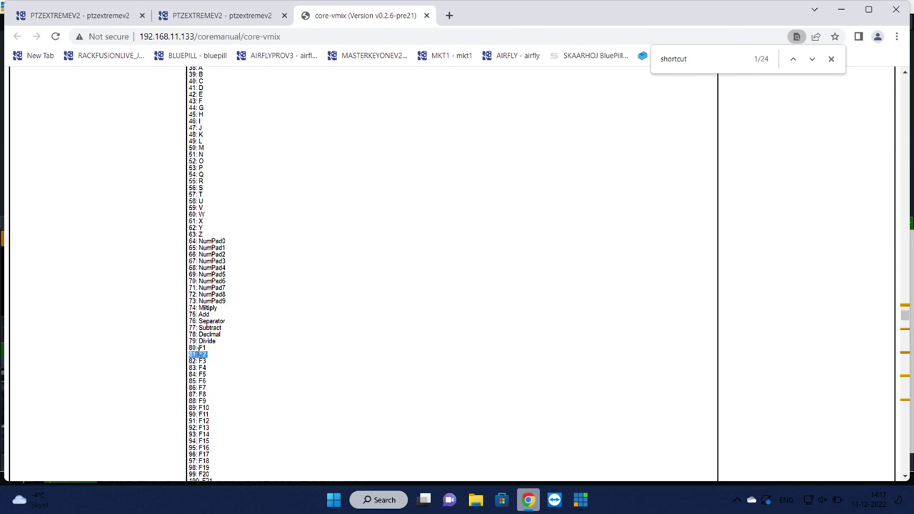
pyautogui.click(210, 17)
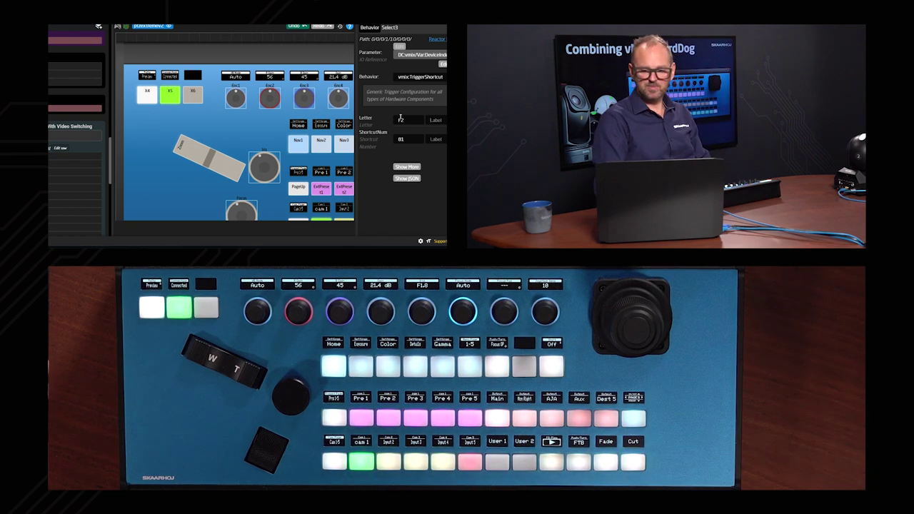
pyautogui.doubleClick(409, 121)
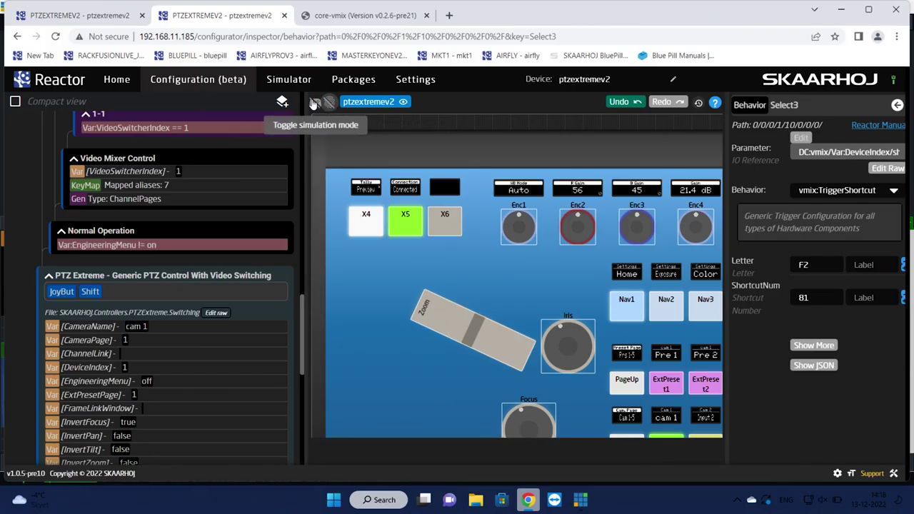
# Turn on simulation mode for the panel preview and select the Input 4 camera on the simulated panel
pyautogui.click(315, 104)
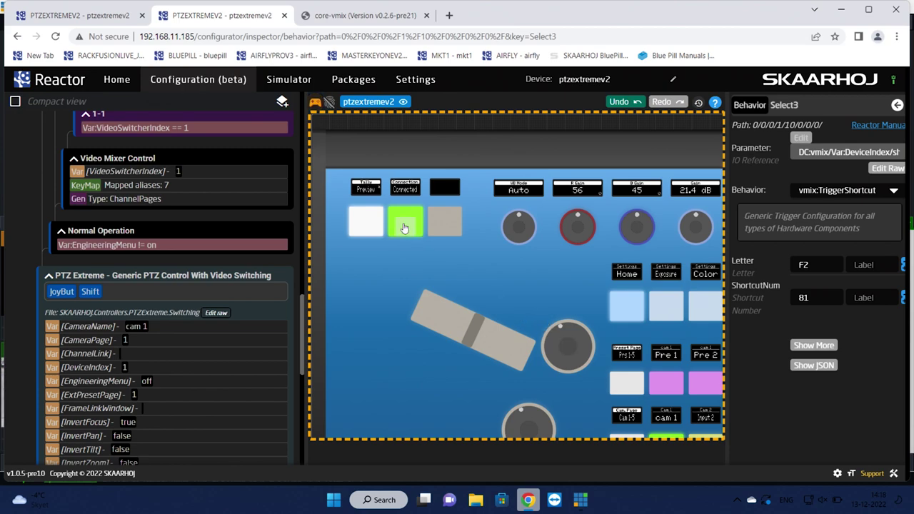
pyautogui.moveTo(485, 257); pyautogui.dragTo(349, 202)
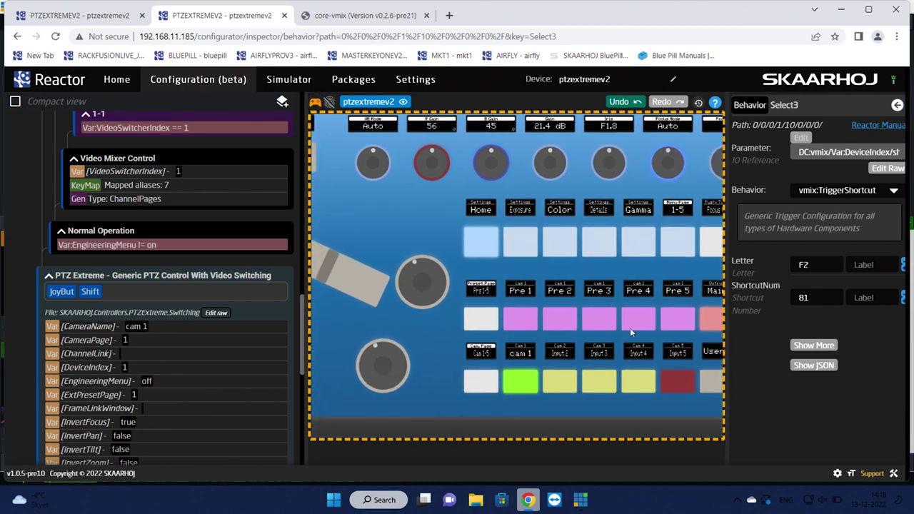
pyautogui.moveTo(631, 332); pyautogui.dragTo(451, 254)
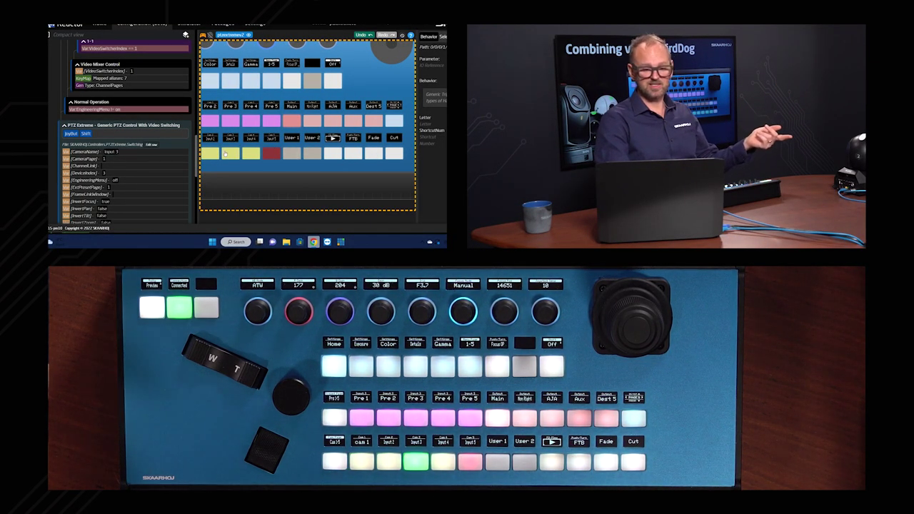
pyautogui.click(227, 154)
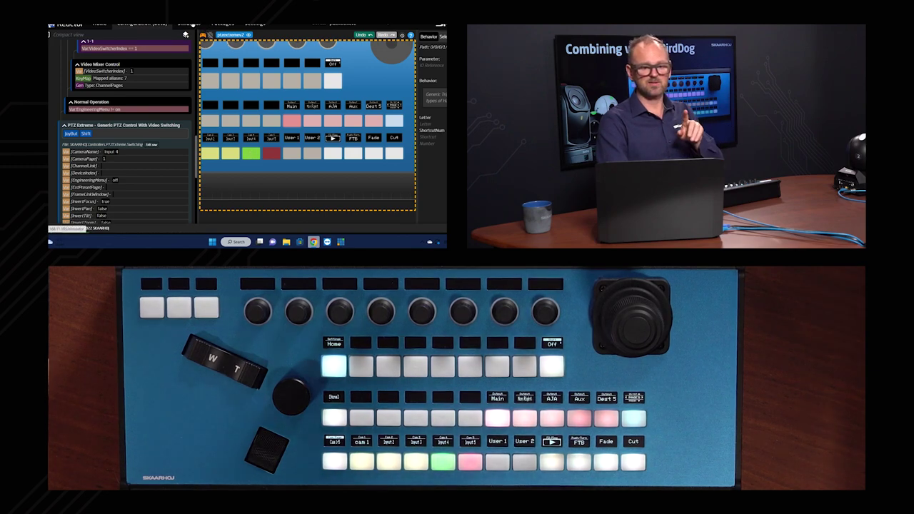
# Open the Simulator page and display the ptzextremev2 panel in full
pyautogui.click(191, 24)
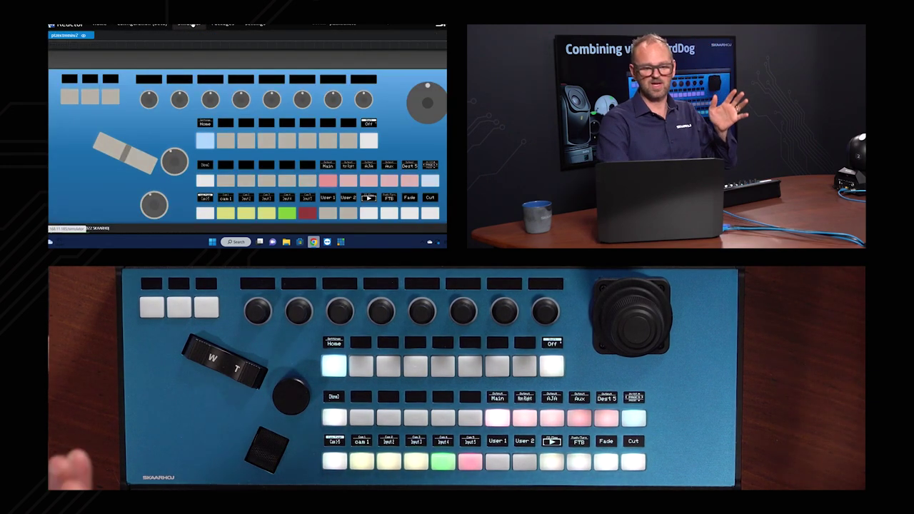
pyautogui.click(64, 36)
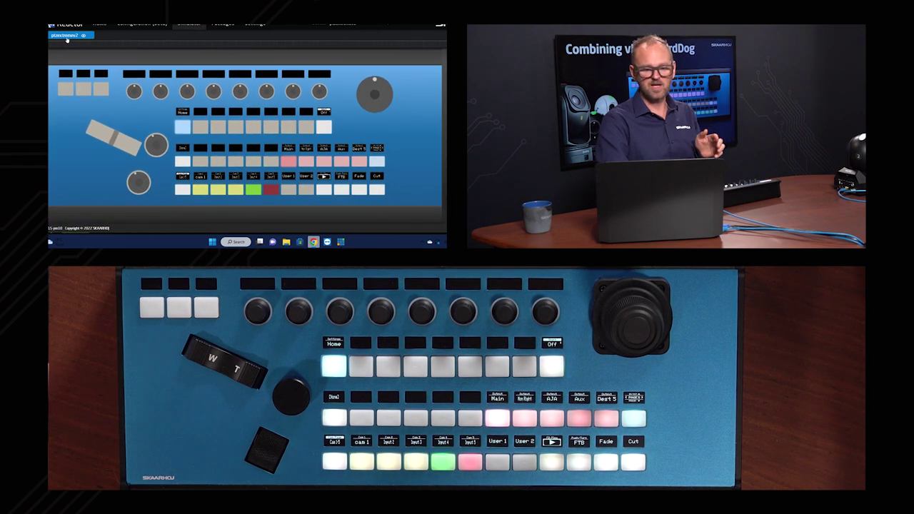